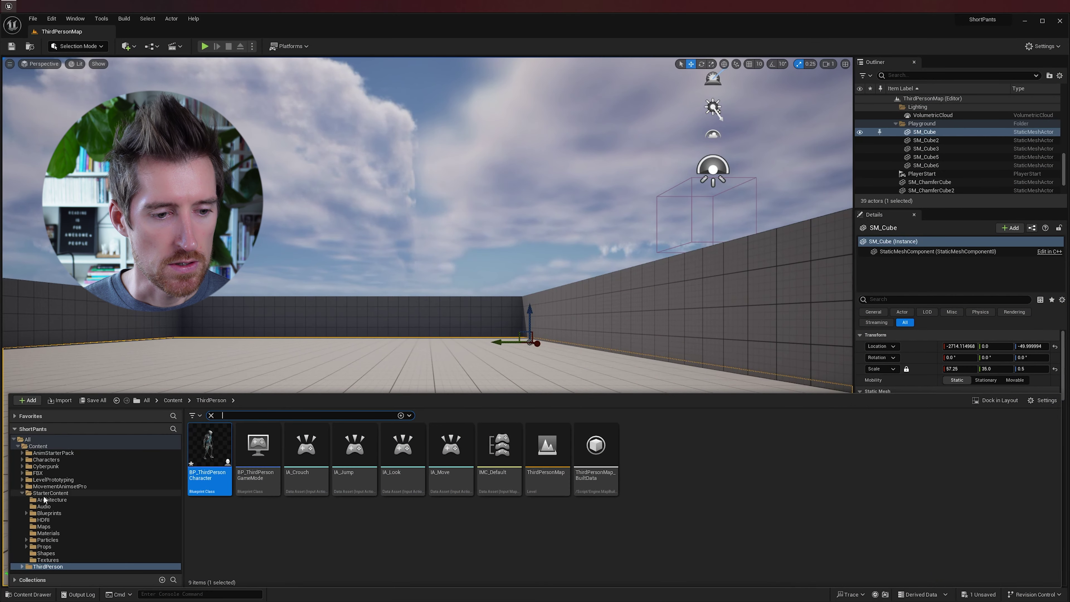
- Place SM_TableRound from the StarterContent Props folder on the level floor
left_click(63, 547)
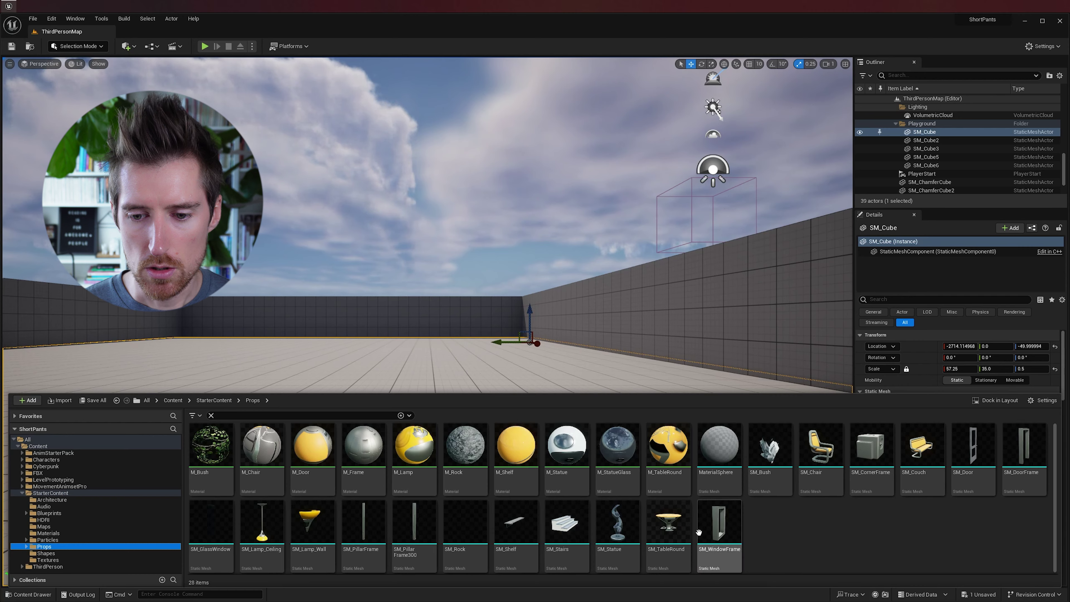
left_click_drag(669, 523, 394, 356)
key("f")
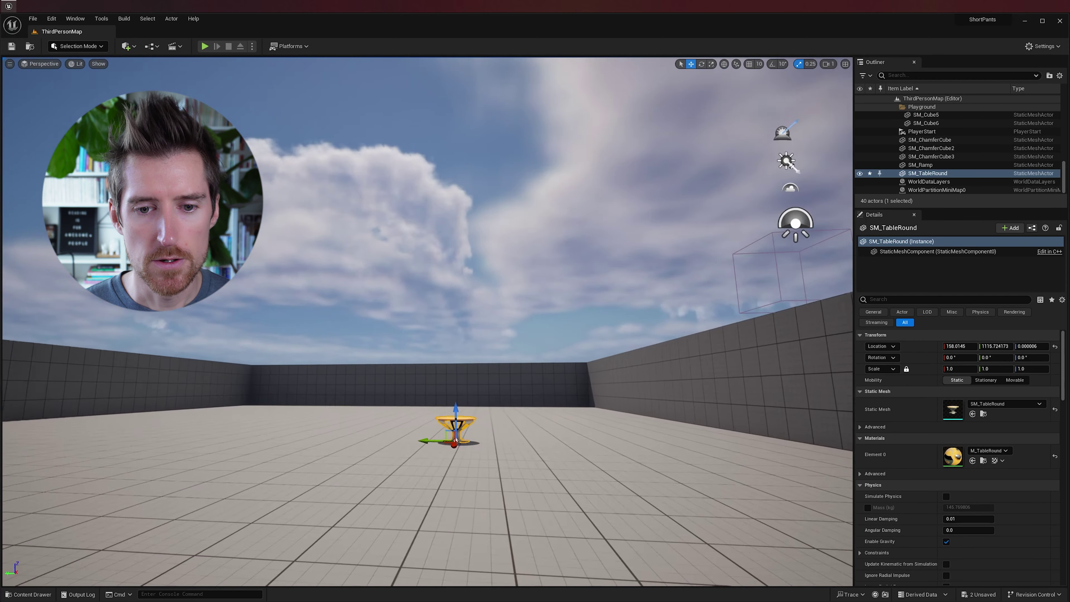
right_click_drag(443, 416, 444, 457)
key("f")
scroll(442, 418, "down", 5)
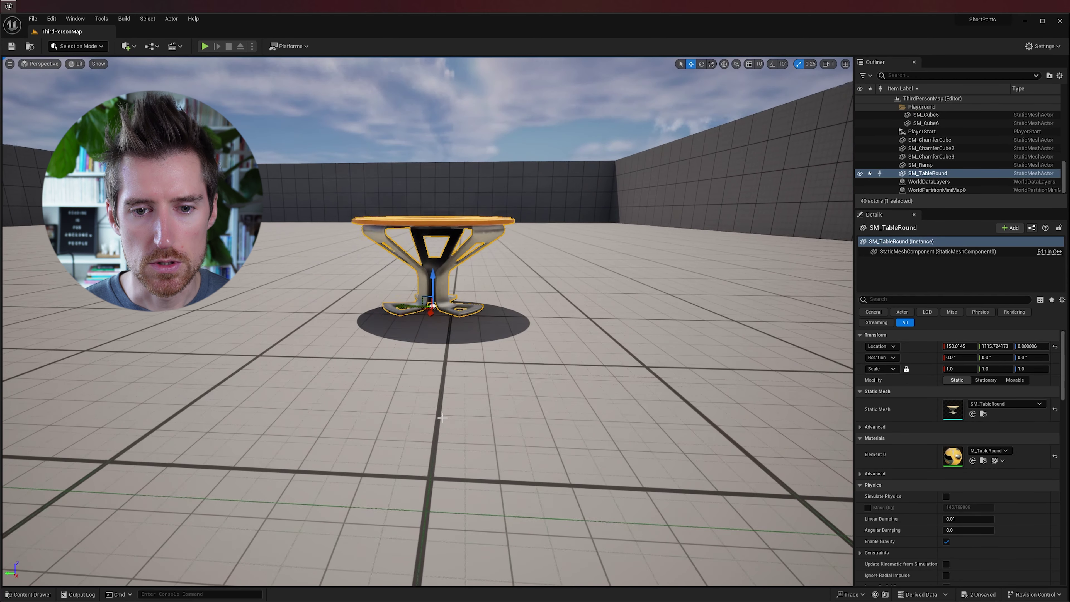
mouse_move(449, 332)
middle_mouse_down()
mouse_move(456, 266)
mouse_move(455, 342)
middle_mouse_up()
scroll(449, 332, "down", 3)
- Place SM_Statue on top of the round table and a second SM_TableRound on the floor beside it
key("ctrl+space")
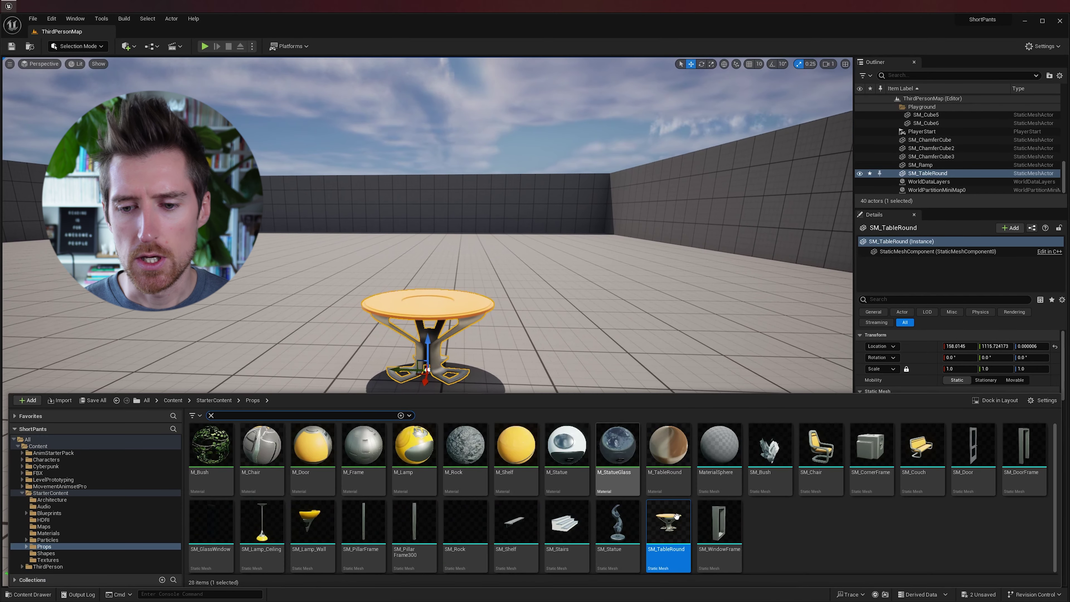
left_click_drag(622, 523, 423, 299)
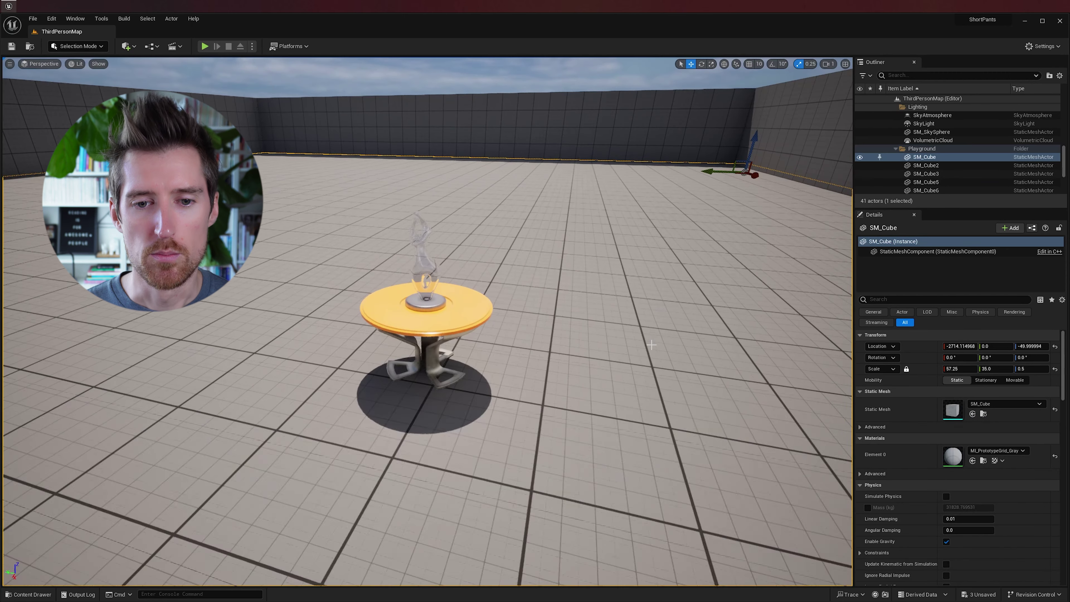
key("ctrl+space")
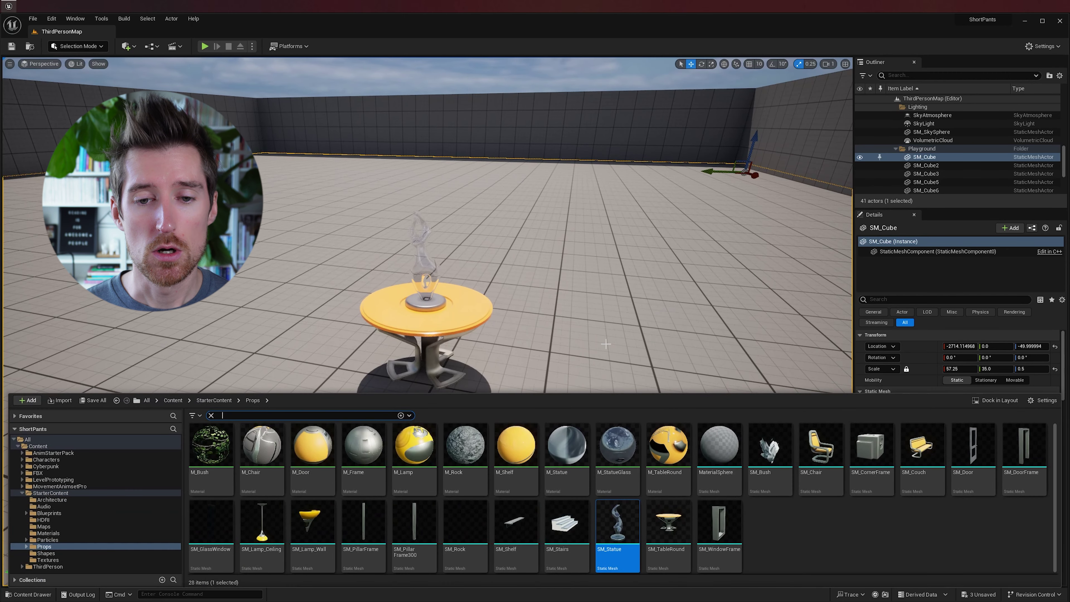
left_click_drag(669, 522, 685, 314)
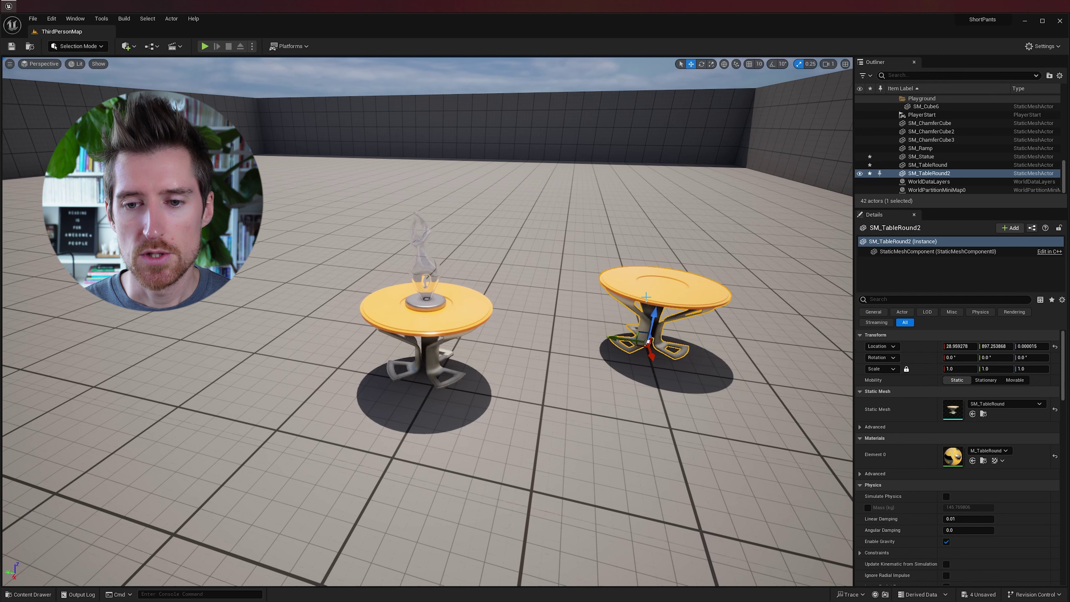
- Delete the second table and the statue from the level
key("Delete")
left_click(426, 275)
key("Delete")
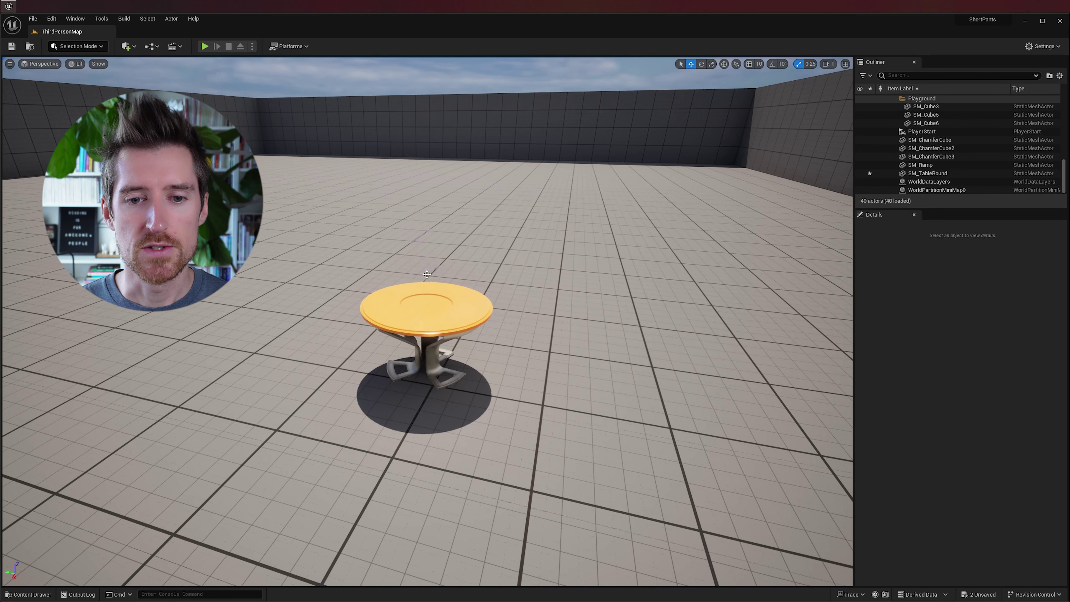
- Open the remaining table's static mesh for editing and add a socket, keeping the default name Socket
left_click(441, 318)
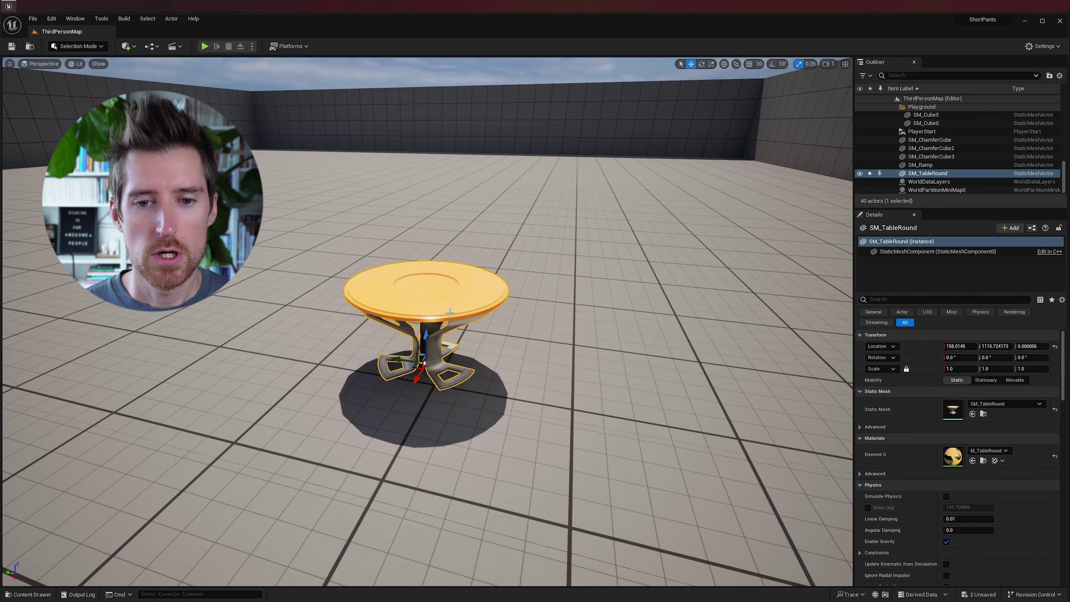
right_click(451, 313)
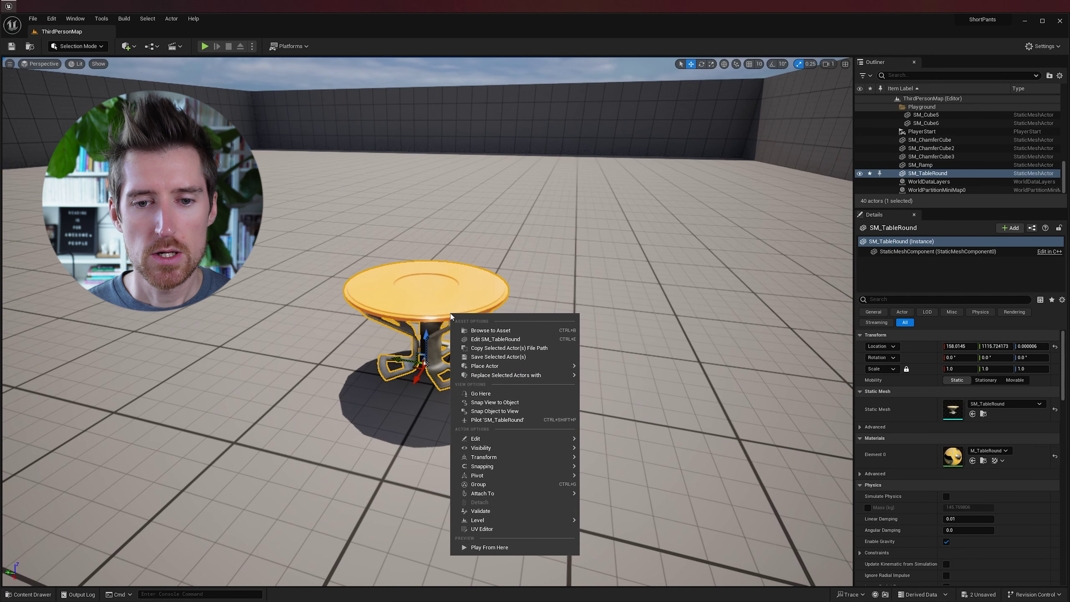
left_click(529, 339)
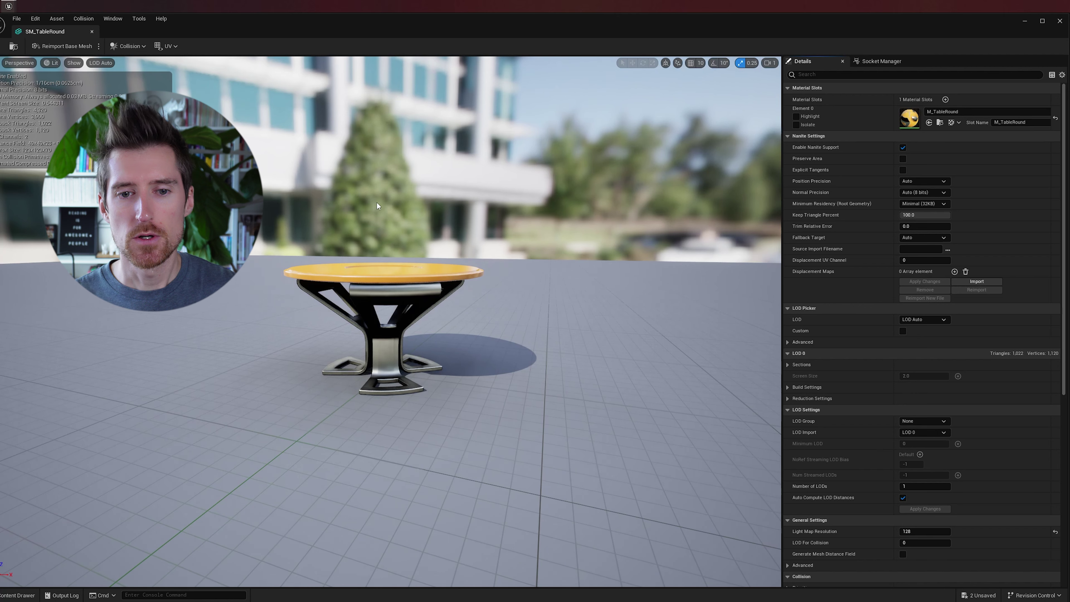
left_click(878, 60)
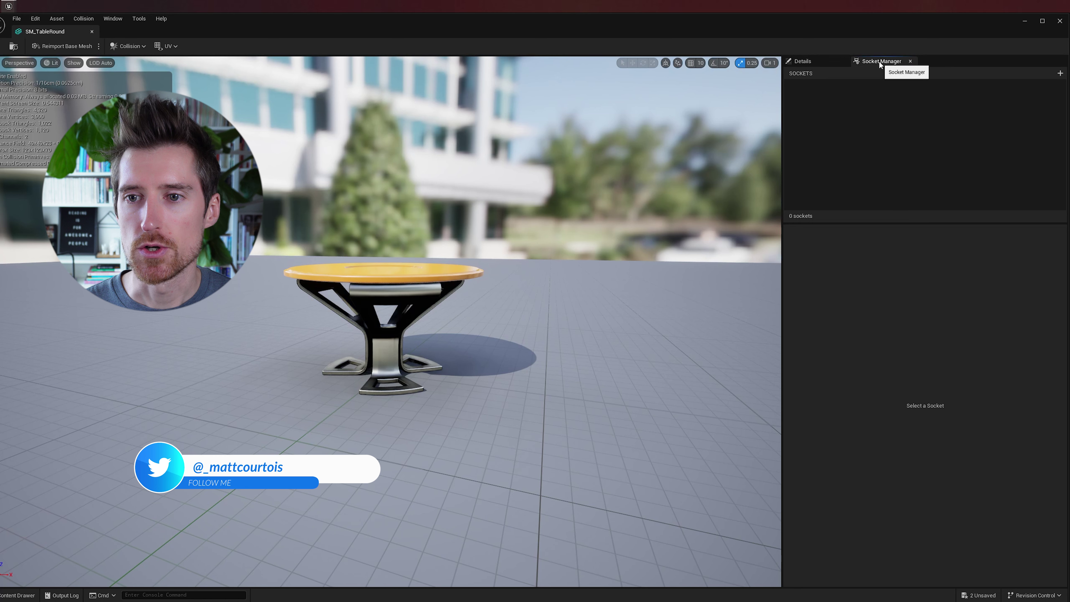
left_click(1060, 73)
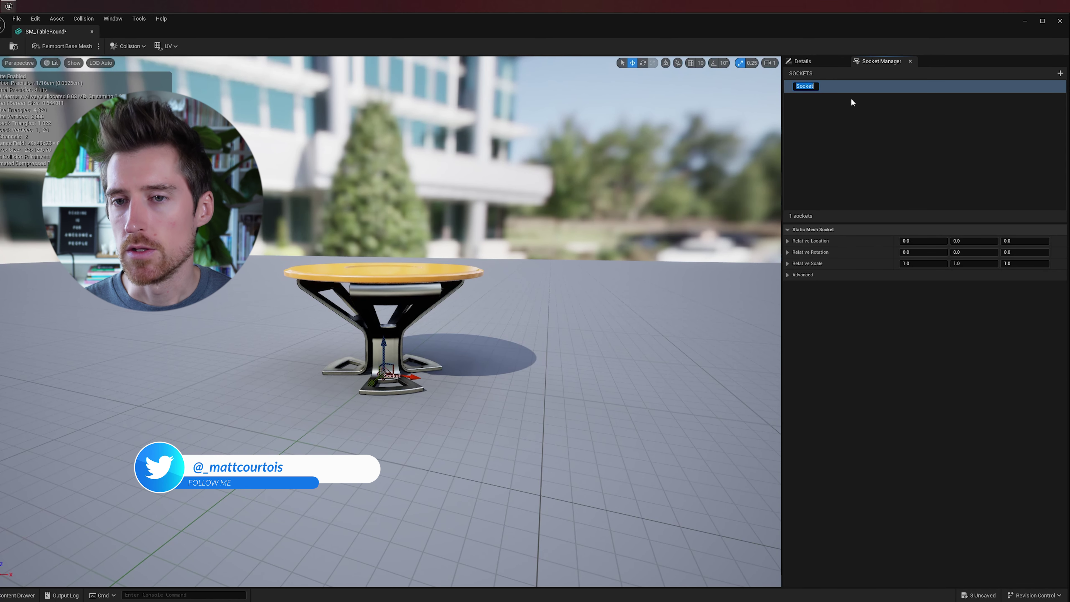
key("Return")
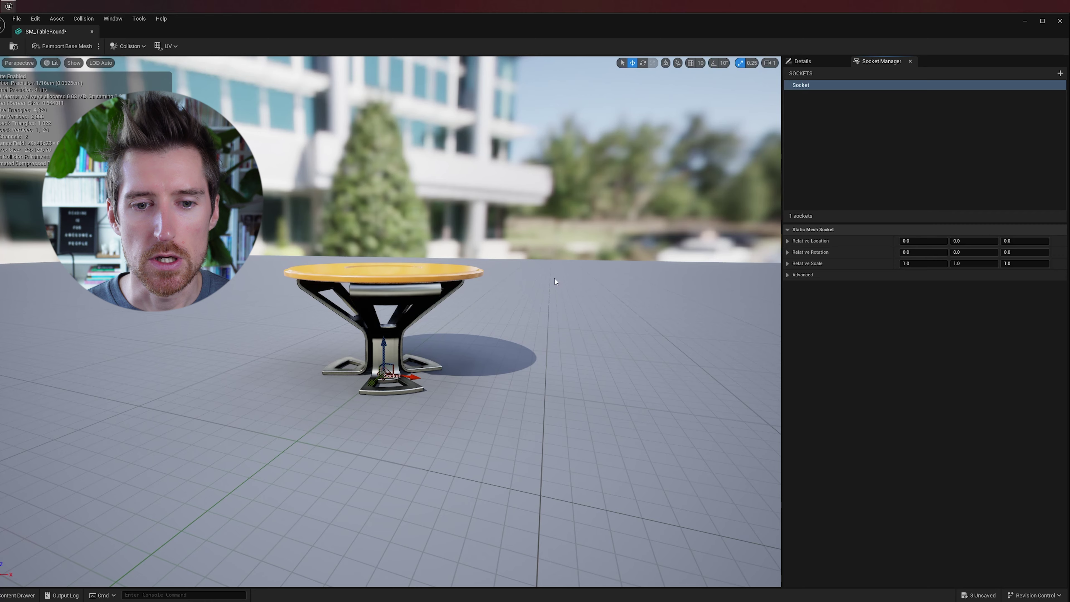
- Raise the socket to the tabletop surface, at a relative Z location of about 69.9, and save and close the mesh
left_click_drag(396, 338, 377, 291)
scroll(409, 249, "up", 8)
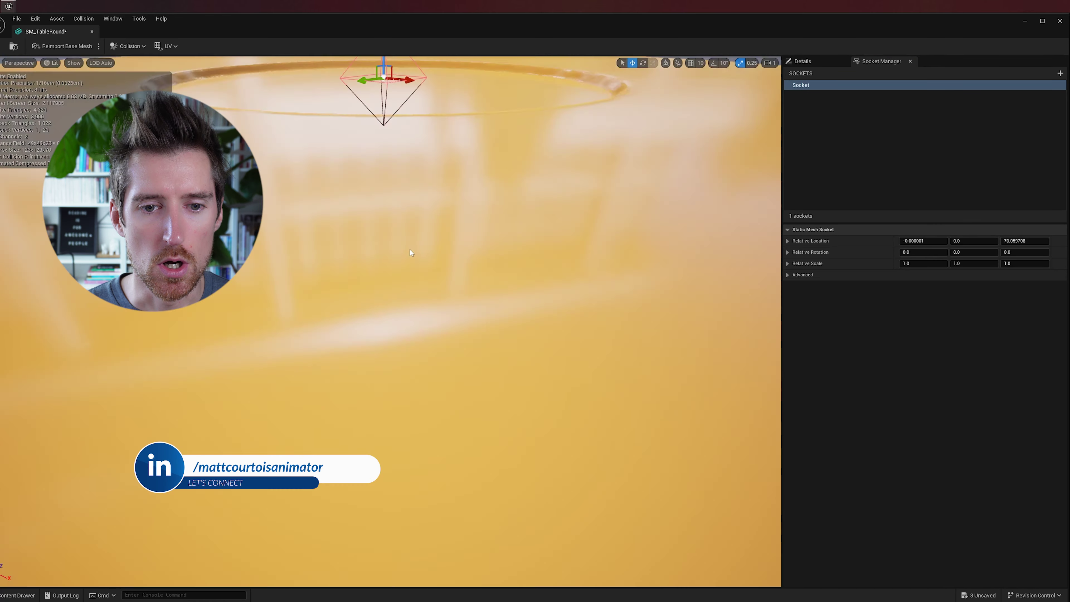
scroll(407, 240, "down", 8)
scroll(406, 242, "up", 3)
scroll(407, 235, "down", 2)
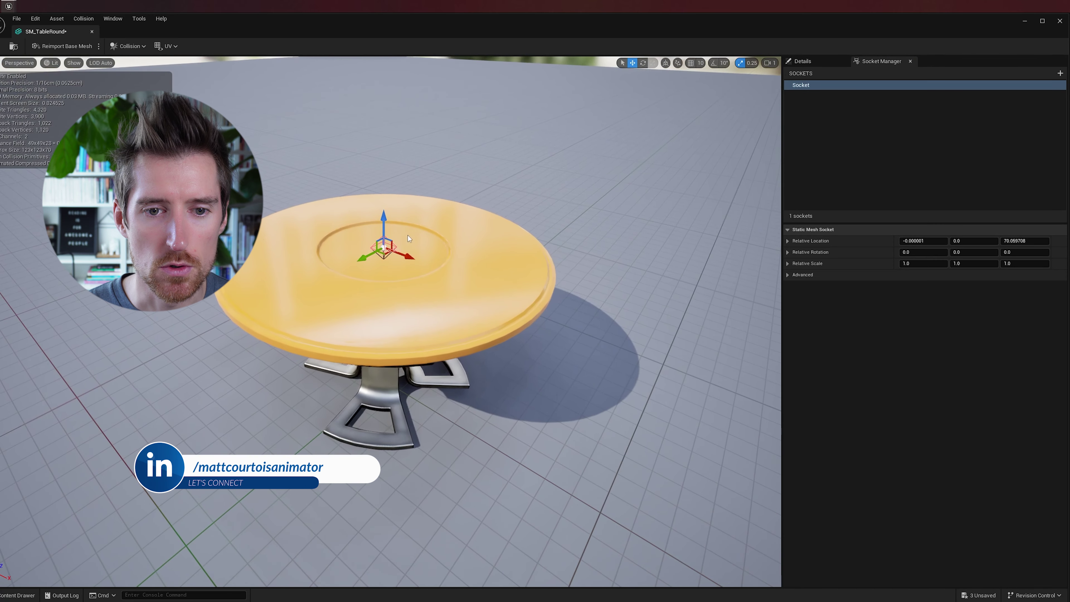
scroll(401, 238, "up", 6)
left_click_drag(397, 232, 384, 74, "alt")
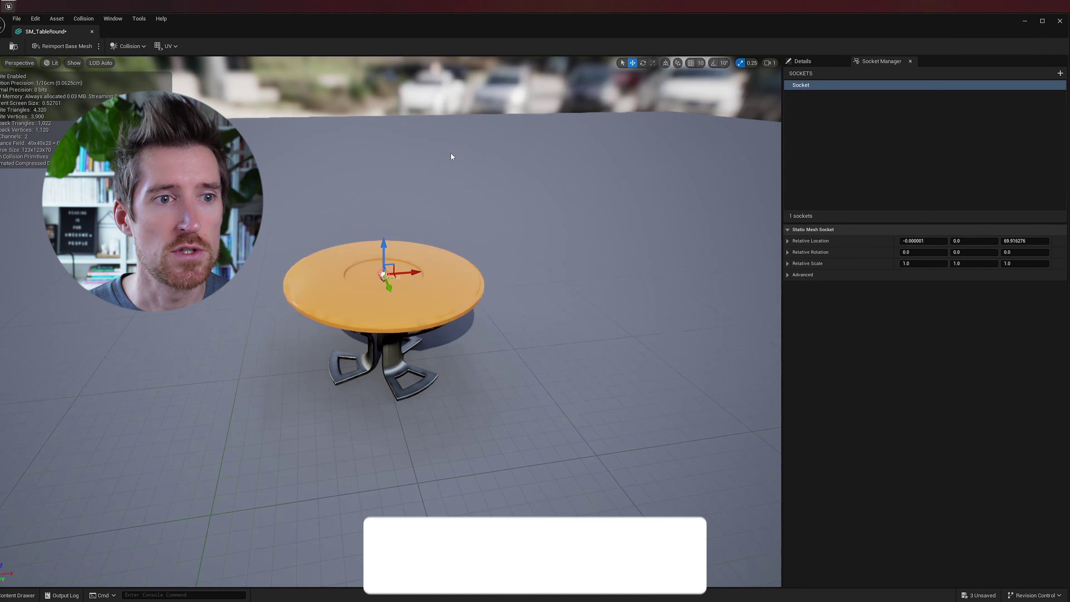
key("ctrl+s")
left_click(1060, 21)
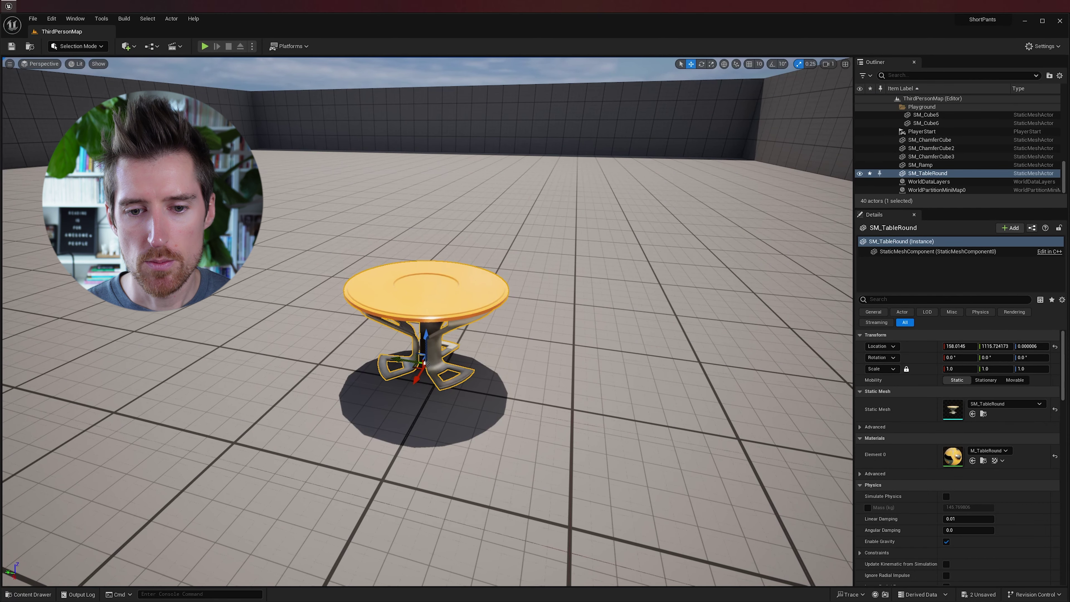
- Place SM_Statue on the floor next to the round table
left_click(590, 464)
key("ctrl+space")
left_click(617, 527)
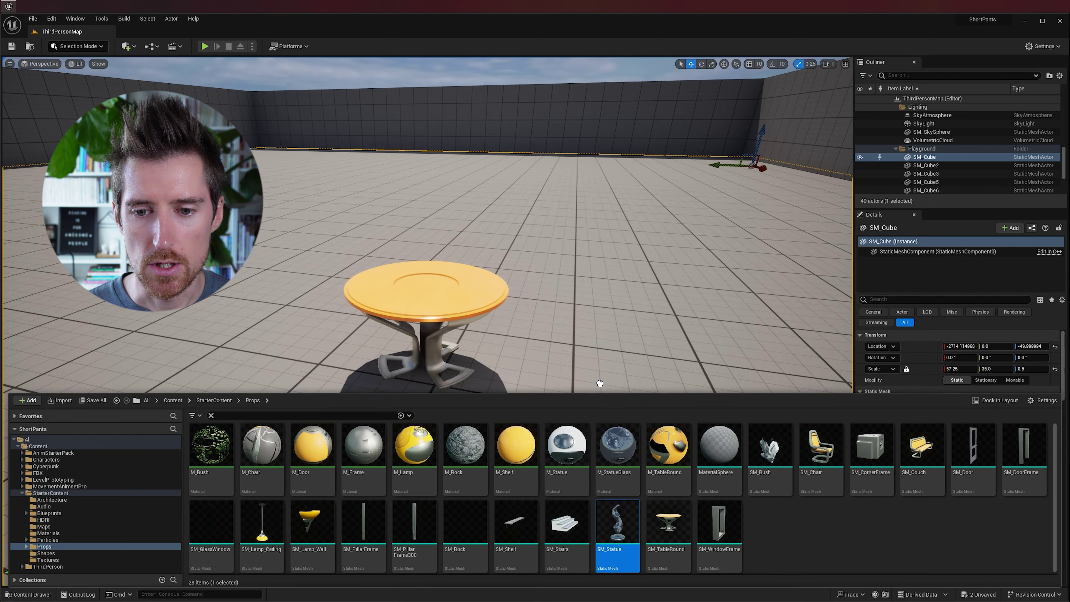
left_click_drag(600, 384, 562, 397)
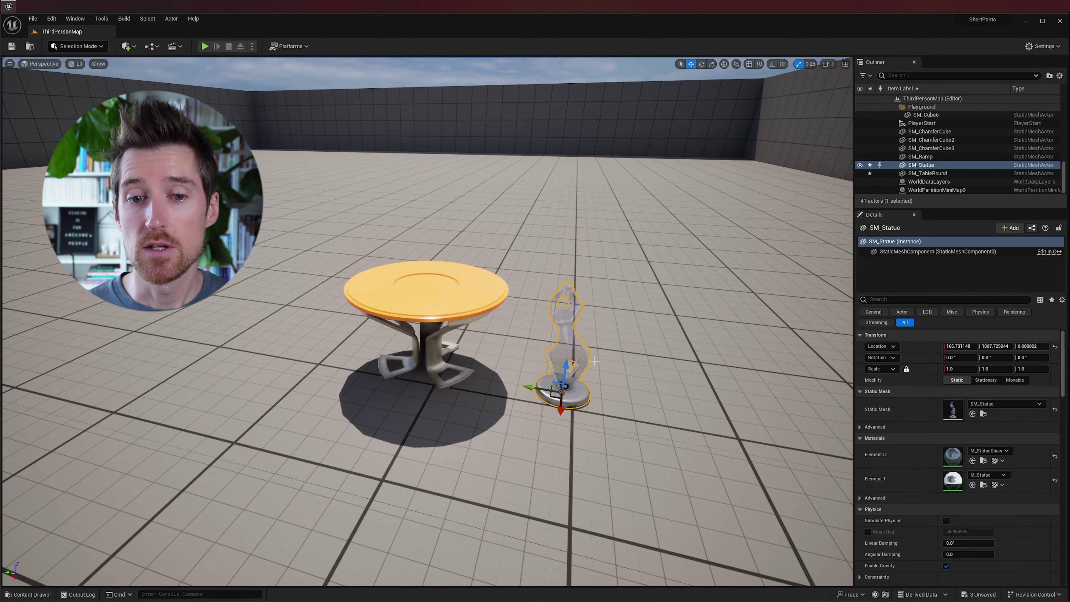
- Attach SM_Statue to the Socket on SM_TableRound and reset its relative location to 0, 0, 0
right_click(563, 346)
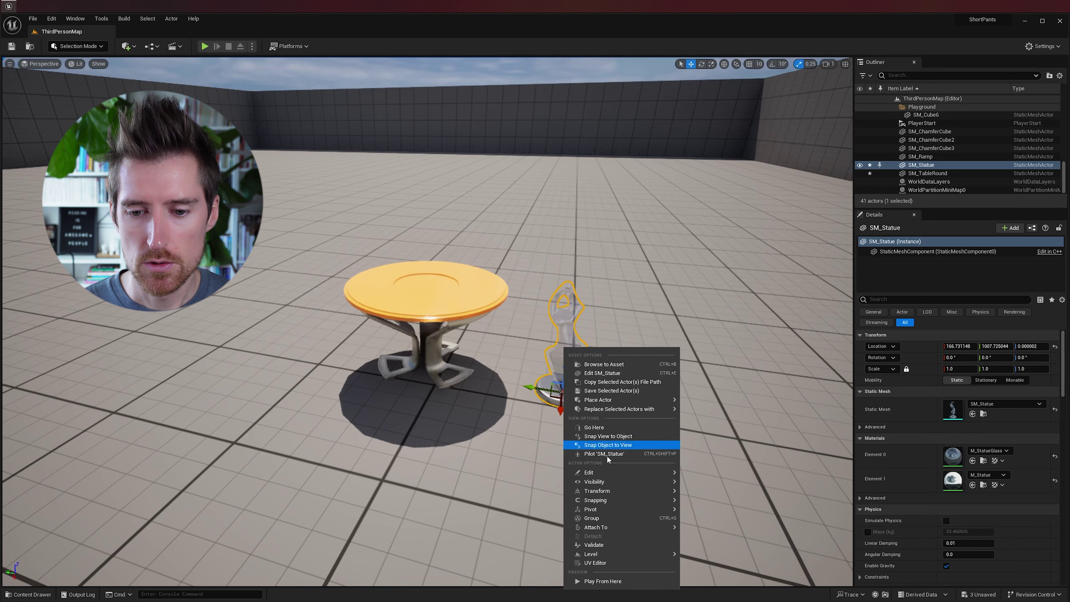
mouse_move(613, 528)
type("tabl")
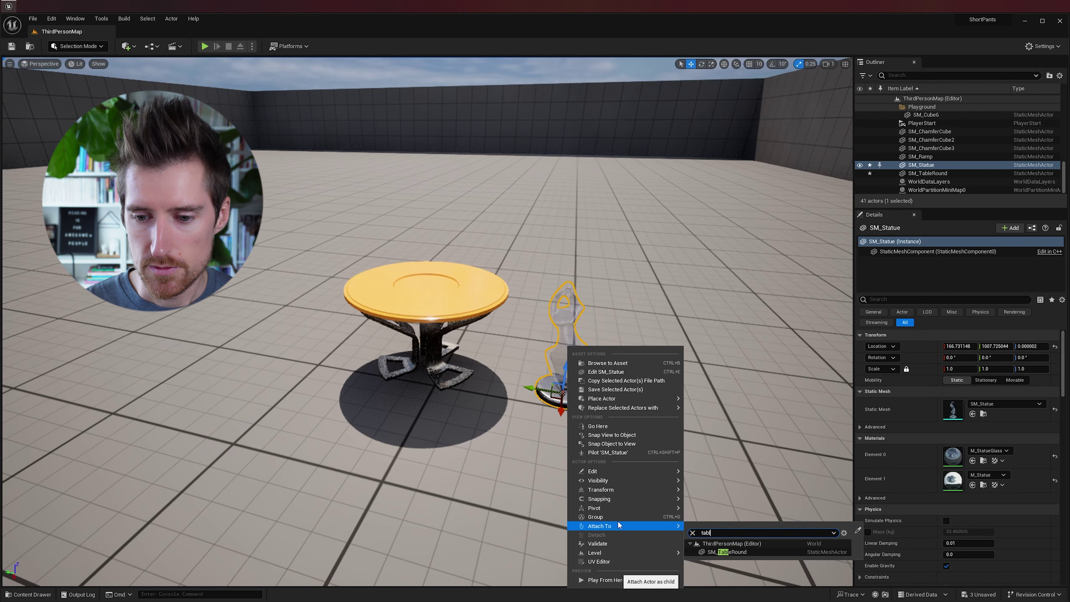
left_click(730, 553)
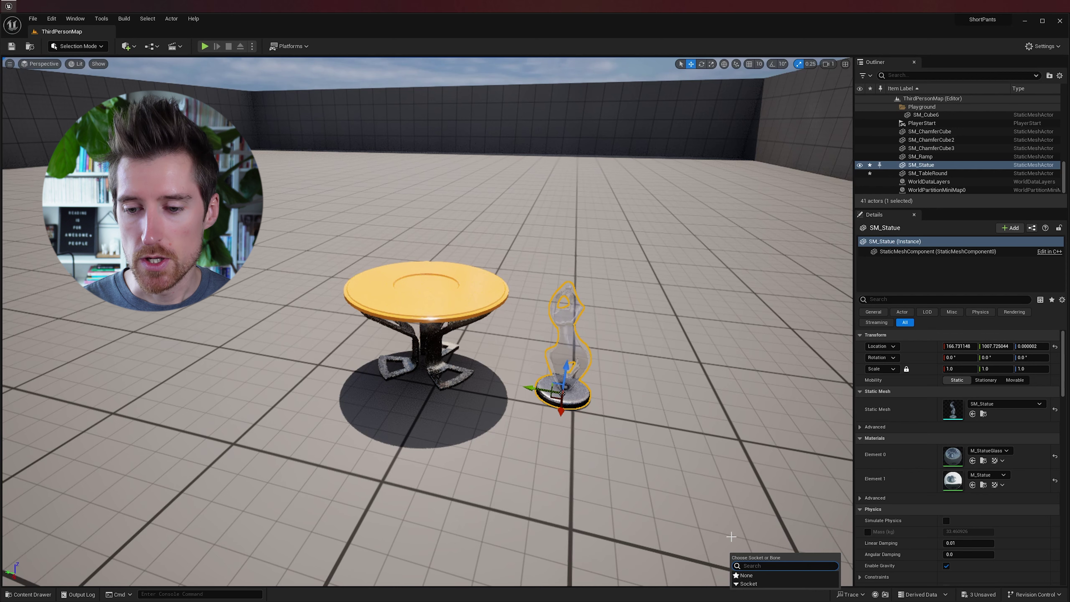
left_click(747, 575)
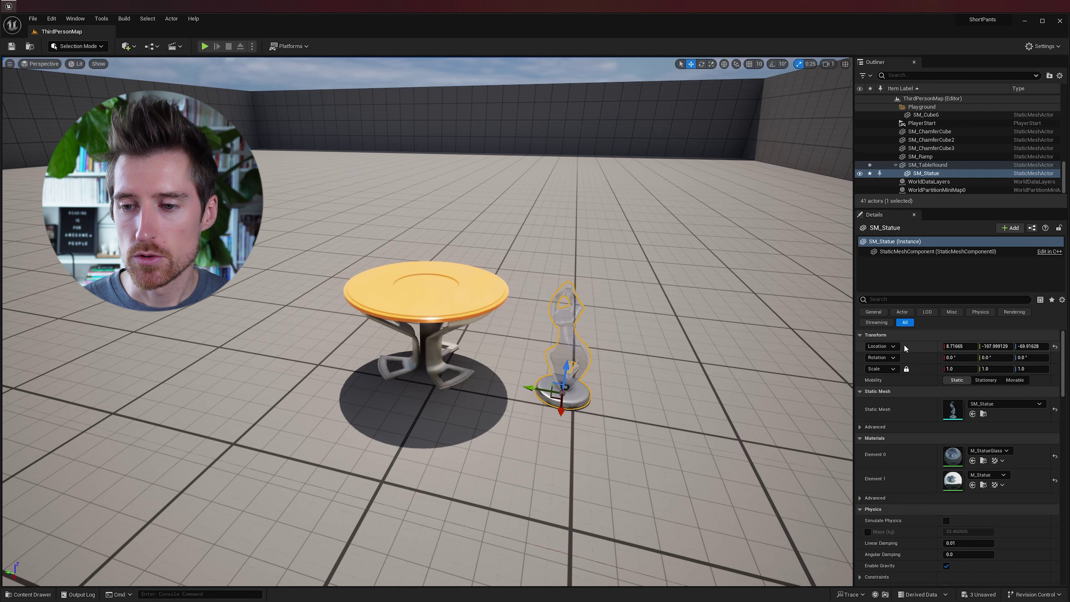
left_click(1056, 347)
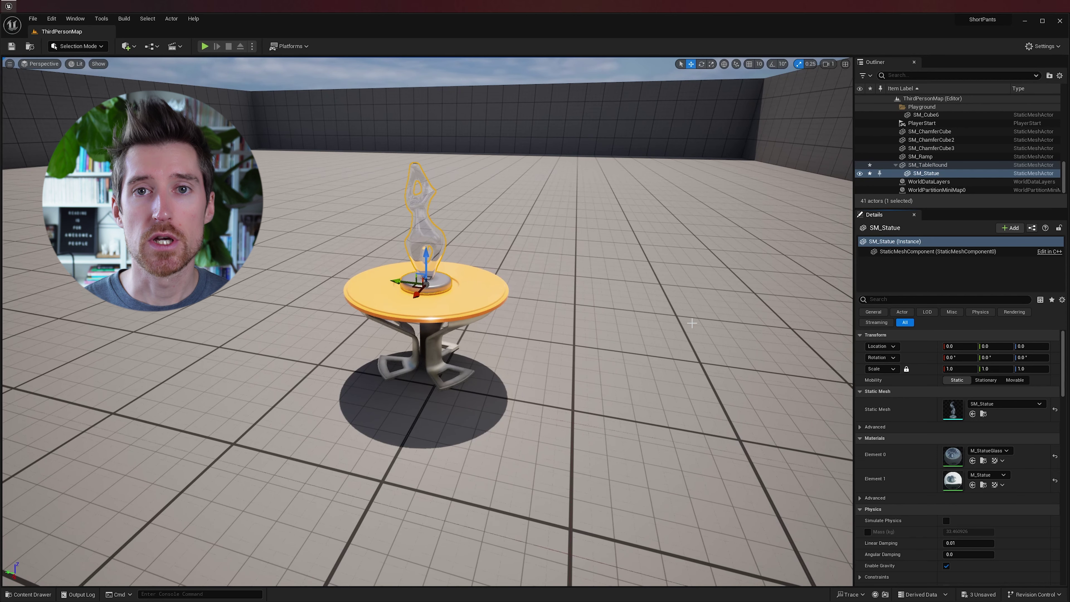
- Place a second SM_TableRound on the floor beside the table holding the statue
left_click_drag(691, 323, 563, 286, "alt")
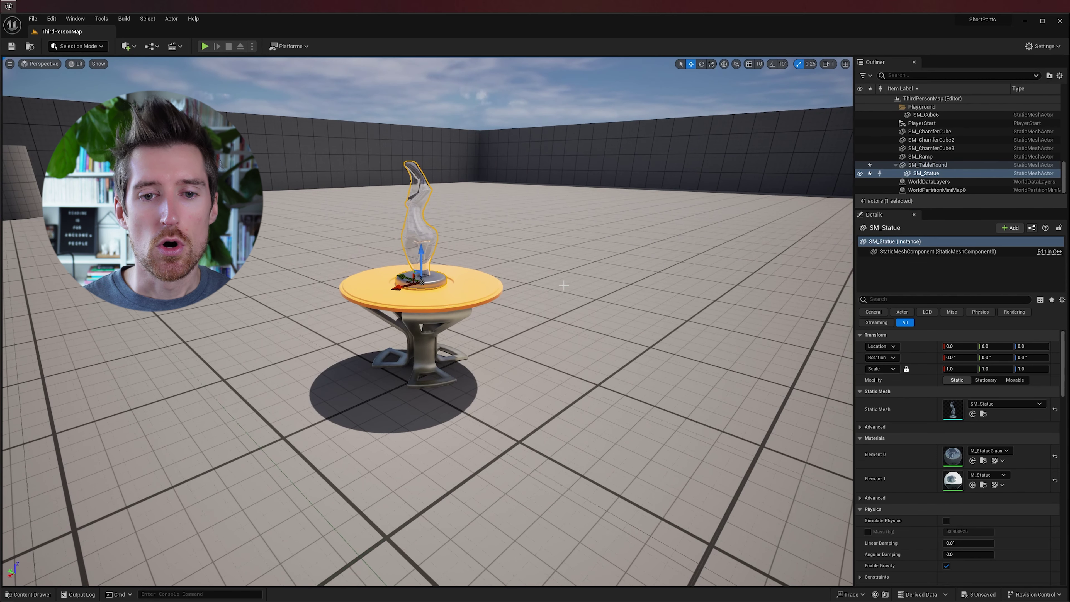
left_click_drag(564, 286, 539, 323, "alt")
left_click(457, 309)
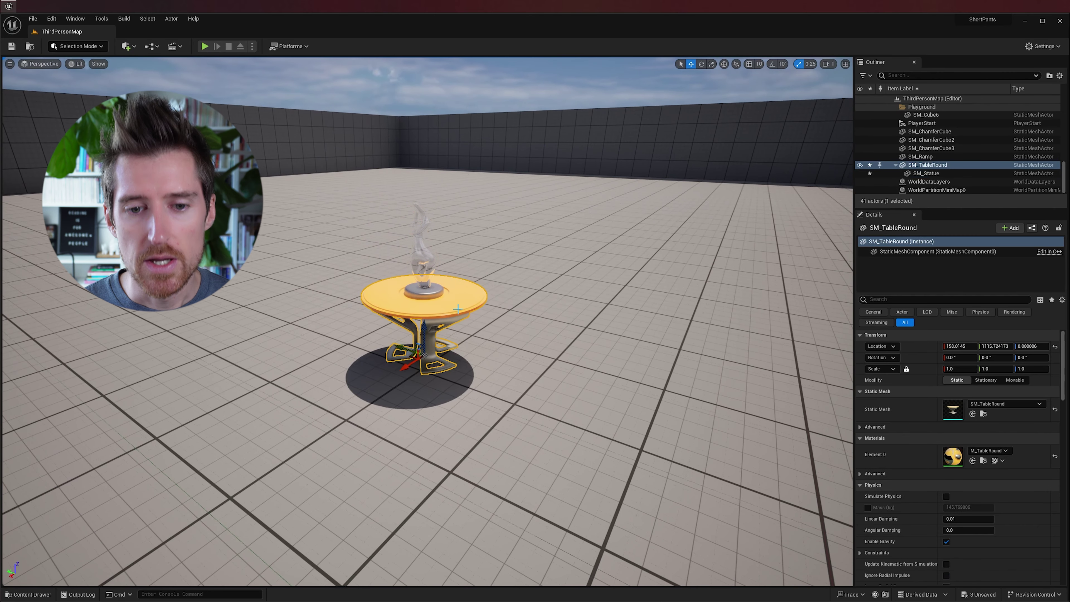
left_click_drag(457, 309, 523, 310, "alt")
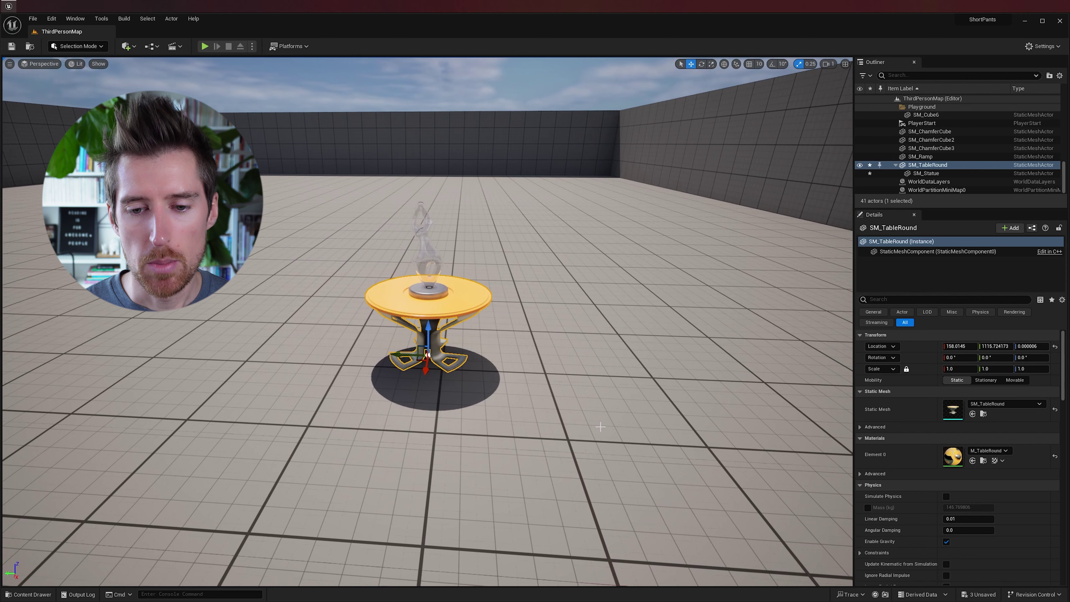
key("ctrl+space")
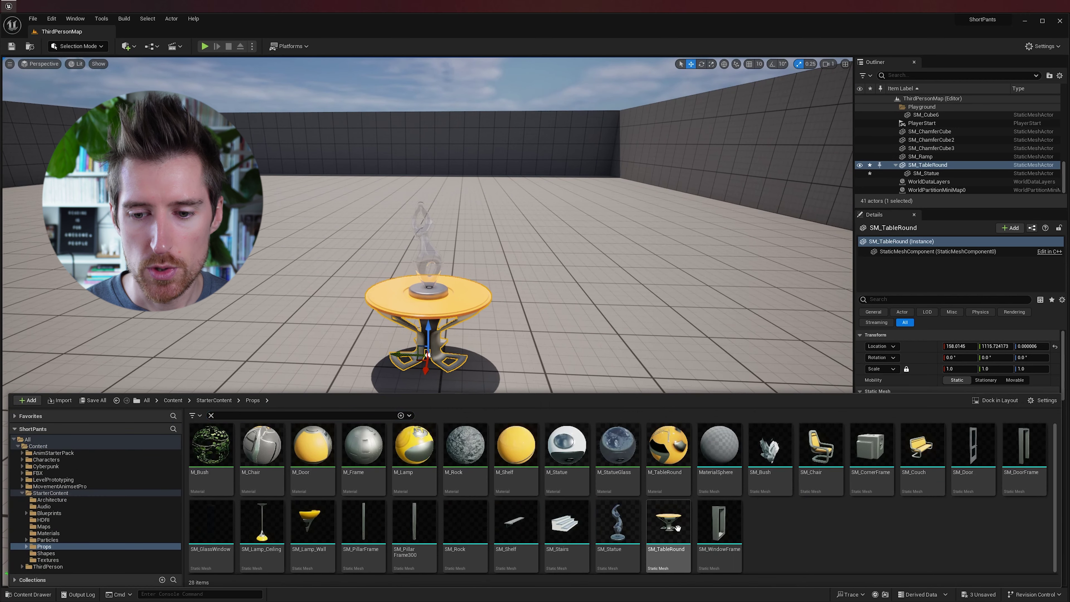
left_click_drag(676, 528, 590, 383)
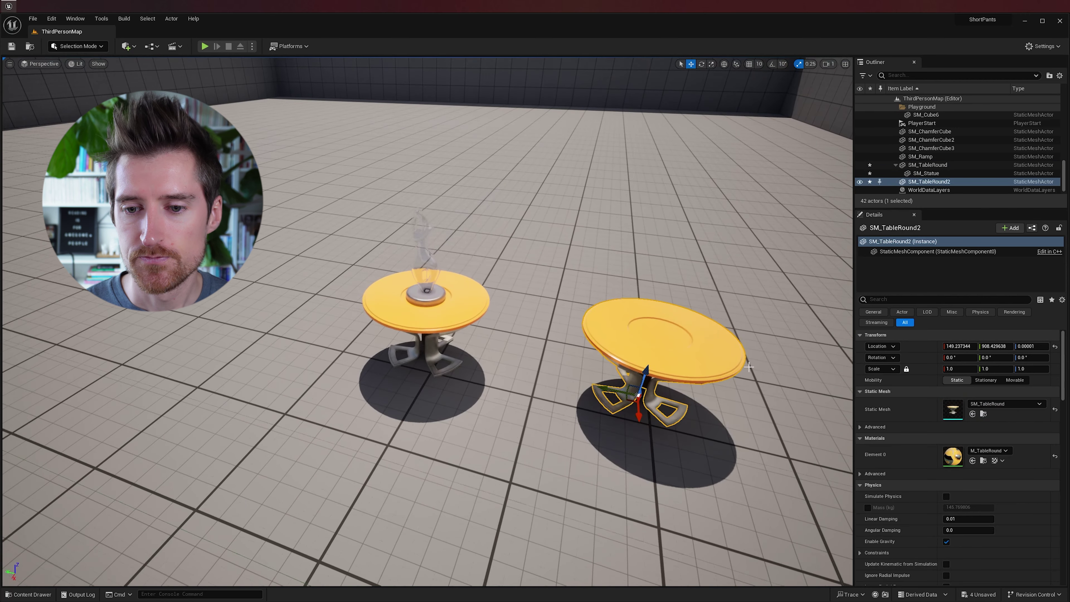
- Place SM_Chair from the Props folder on the floor next to the second table
right_click_drag(633, 365, 678, 385)
key("ctrl+space")
left_click(824, 541)
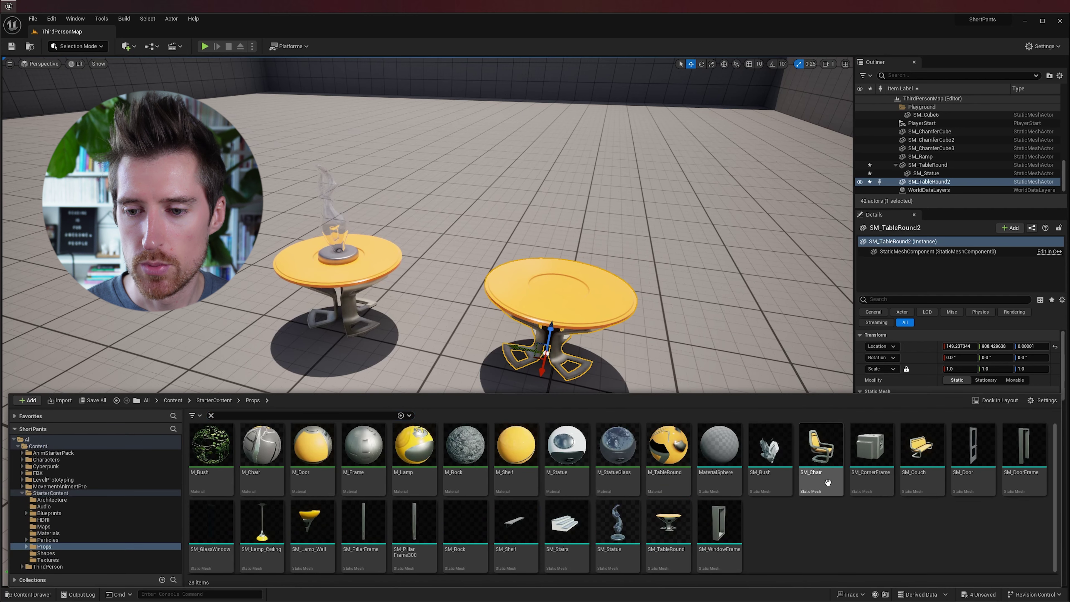
left_click_drag(819, 453, 741, 384)
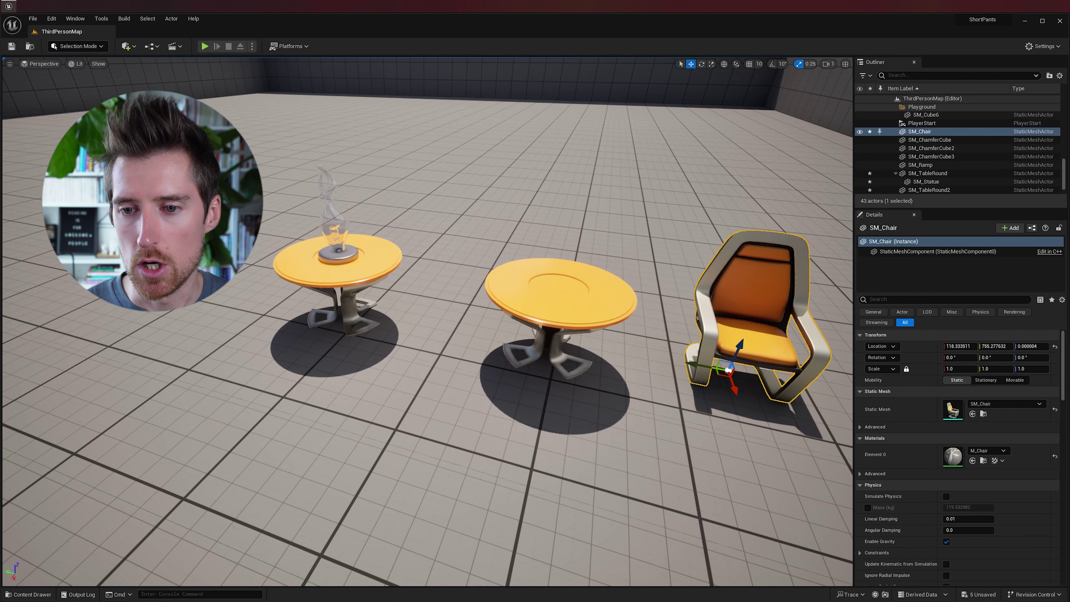
- Scale the chair uniformly to 0.3
key("f")
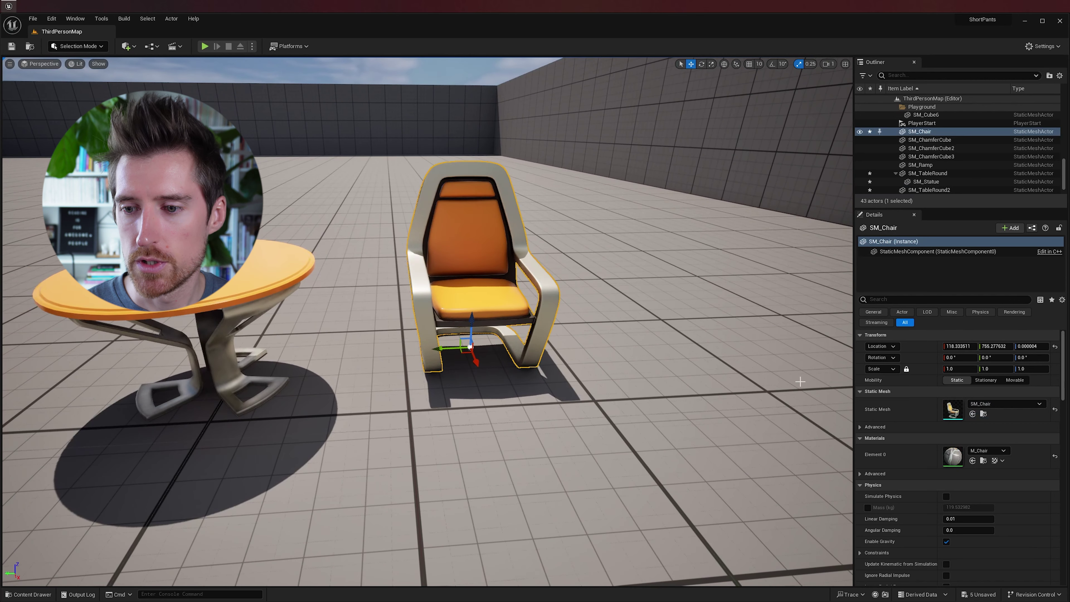
left_click(969, 367)
type("0.3")
key("Return")
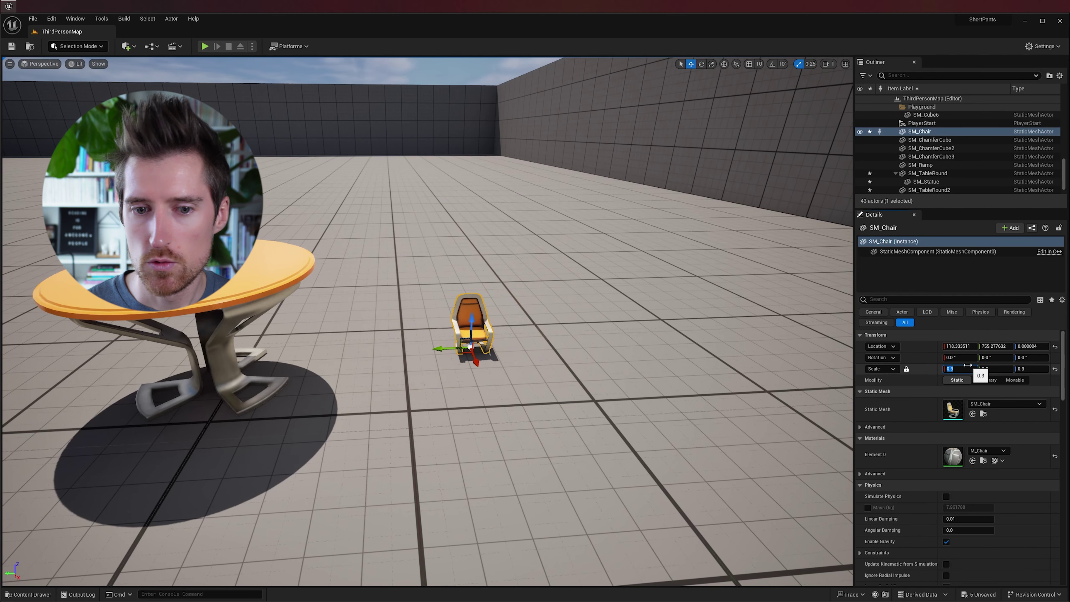
- Move the small chair along Y to about 838, close beside the second table
left_click(632, 358)
left_click_drag(457, 349, 329, 354)
right_click_drag(329, 354, 398, 291)
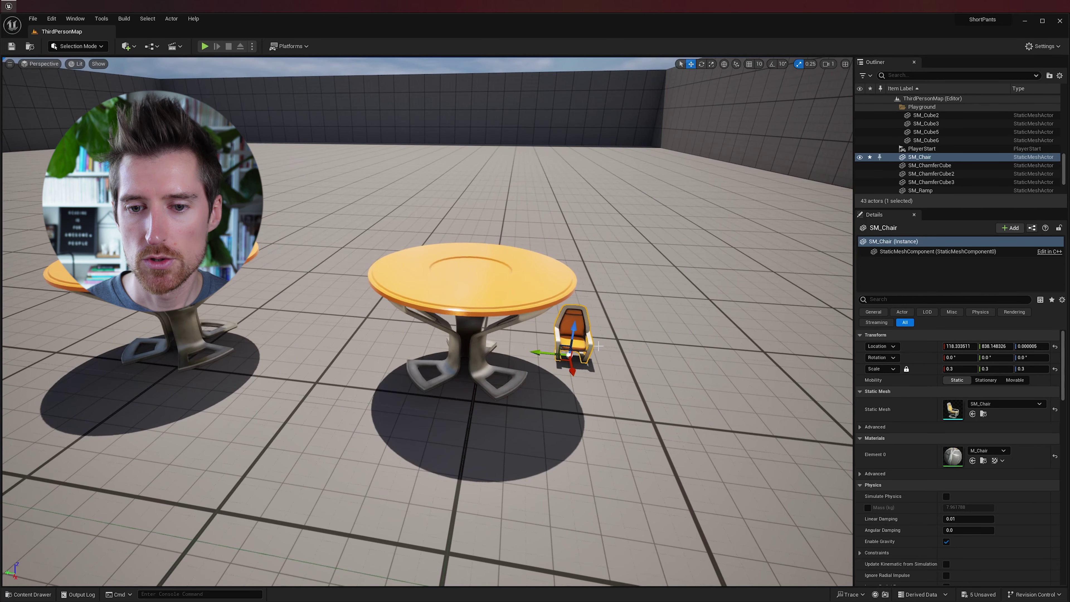
- Attach the chair to the socket on SM_TableRound2 and reset its relative location to the default
right_click(585, 335)
mouse_move(656, 463)
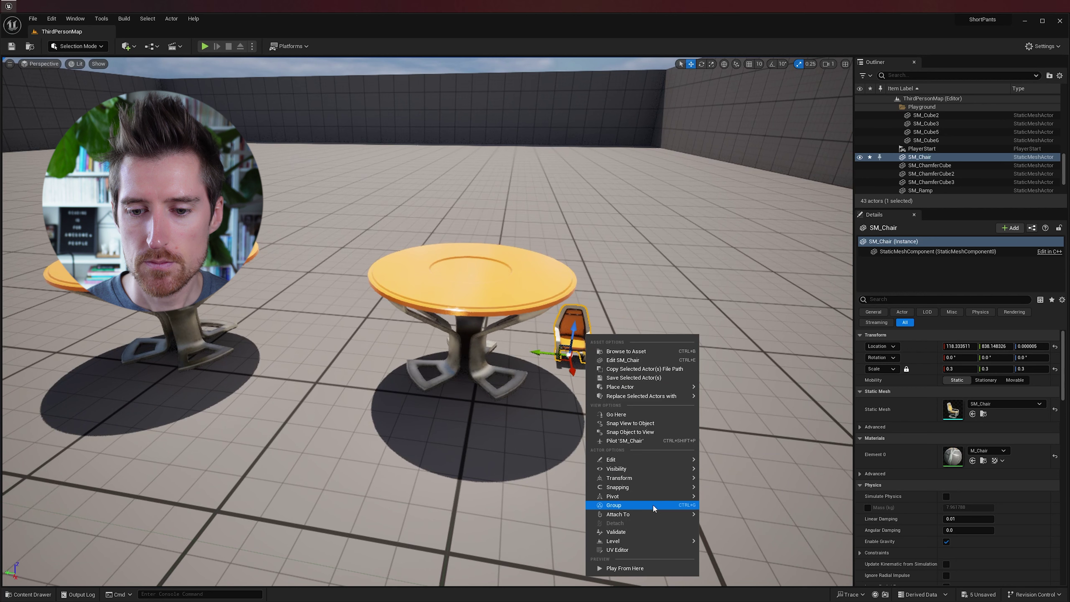
mouse_move(662, 514)
type("table")
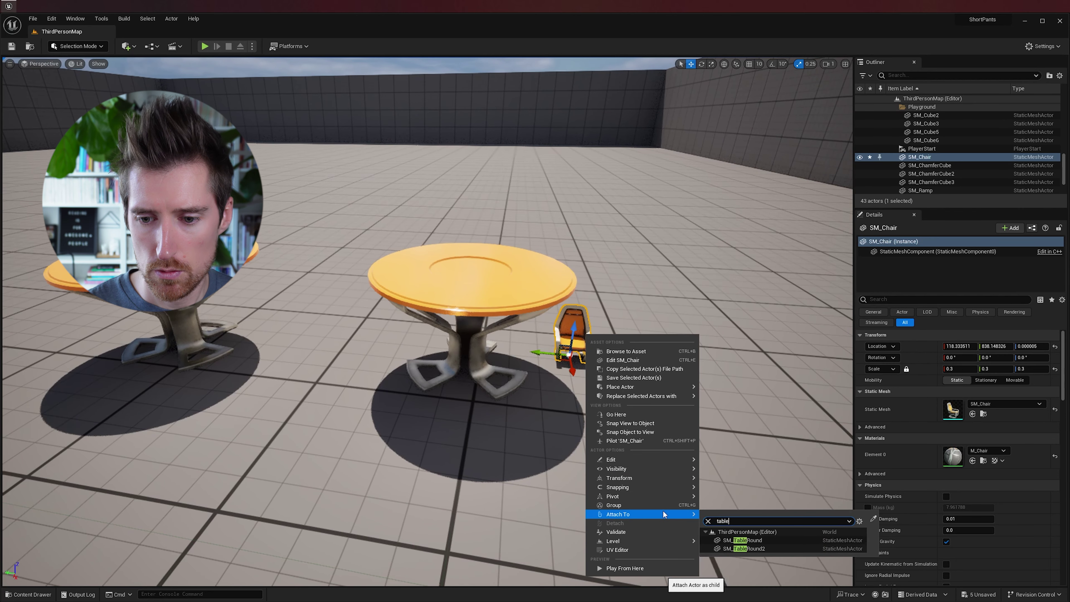
left_click(765, 549)
left_click(780, 569)
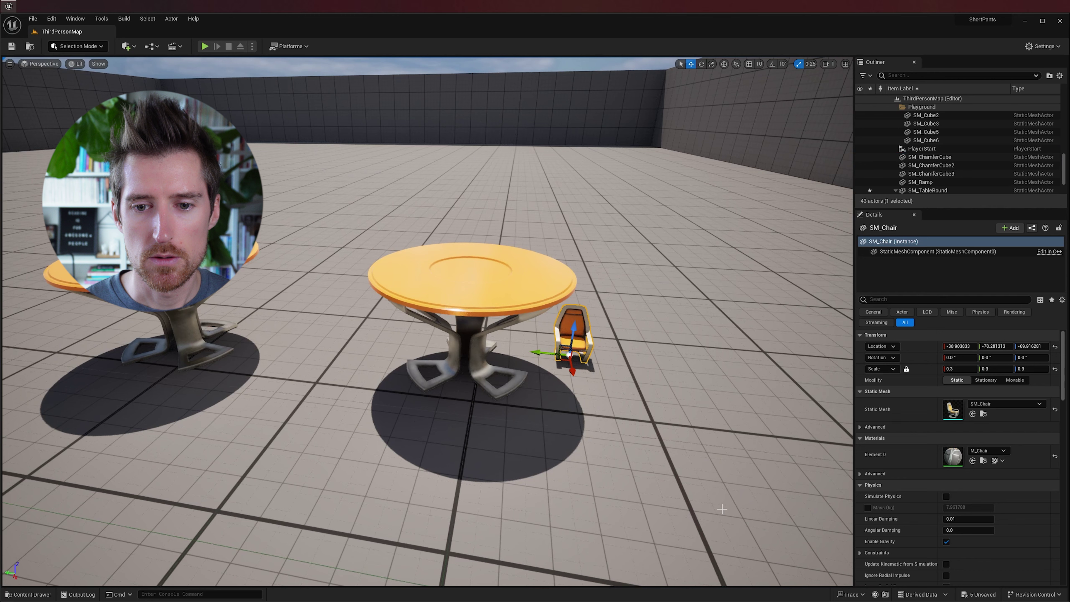
left_click(1055, 346)
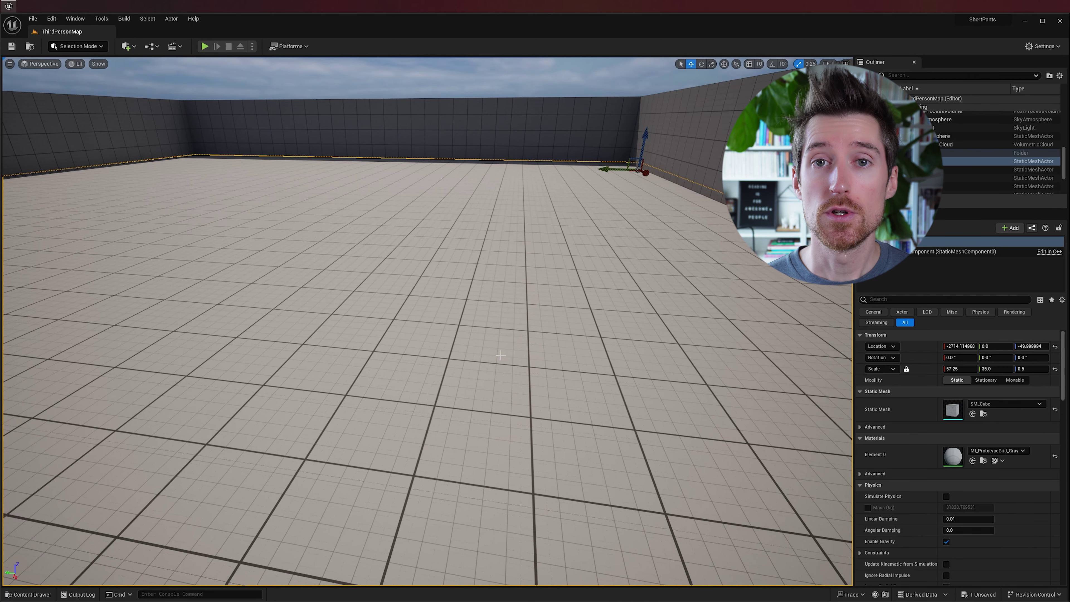
- Open the CyberMerc_Skeleton asset from the Cyberpunk Meshes folder
key("ctrl+space")
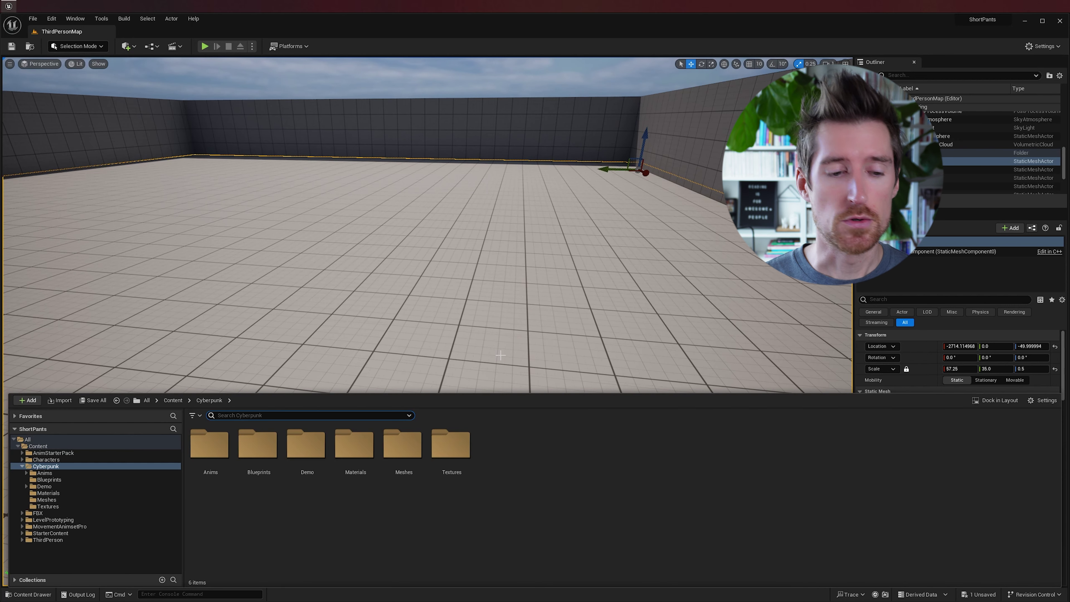
left_click(56, 499)
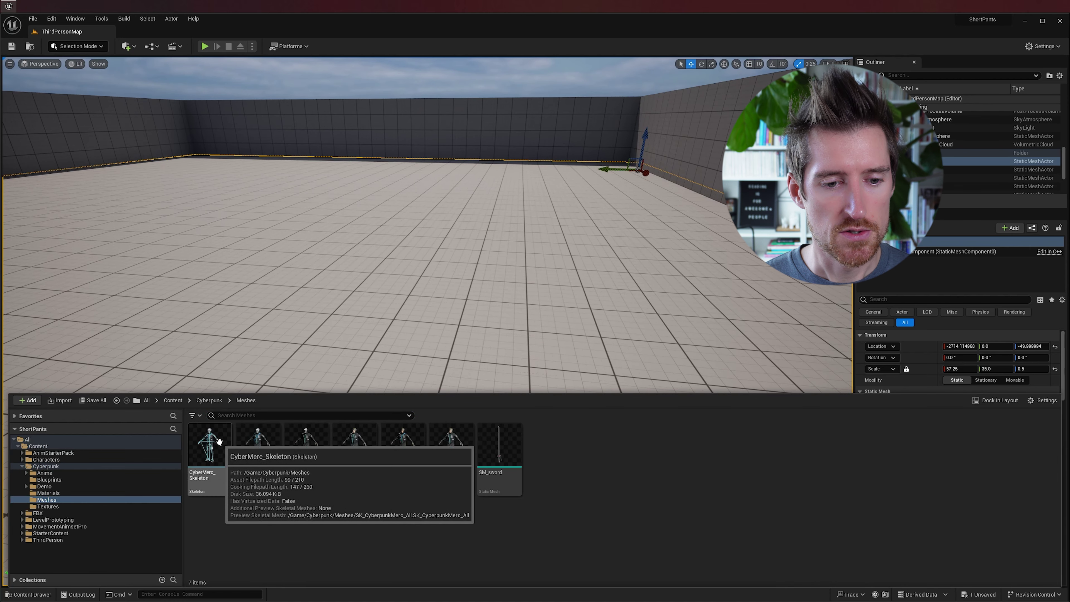
double_click(210, 444)
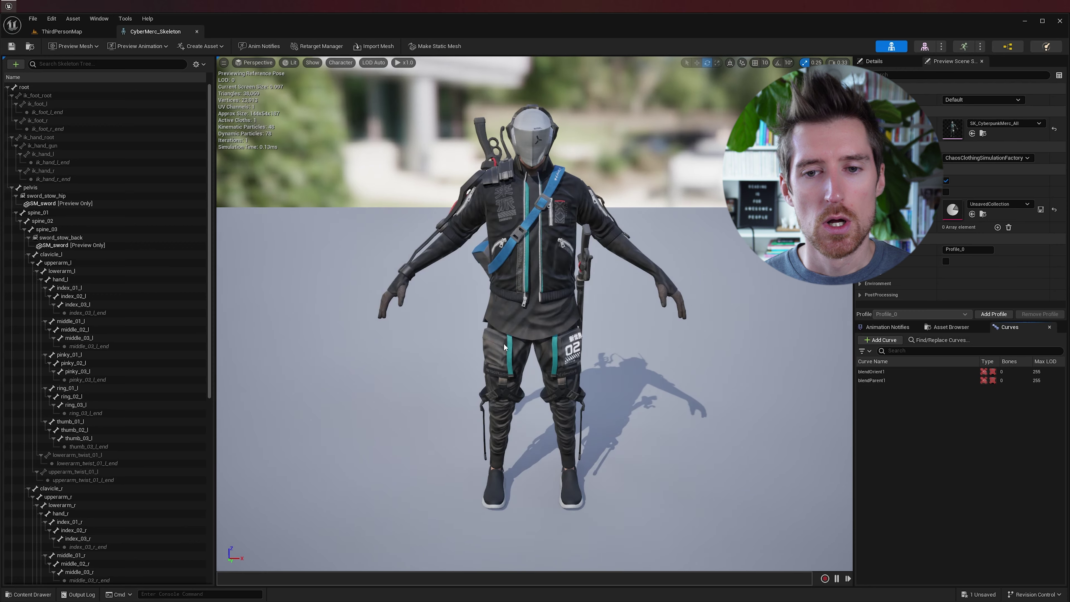
- Examine the character's sword_stow_back and sword_stow_hip sockets and their attached SM_sword previews
left_click_drag(505, 347, 543, 309)
left_click_drag(533, 192, 556, 191)
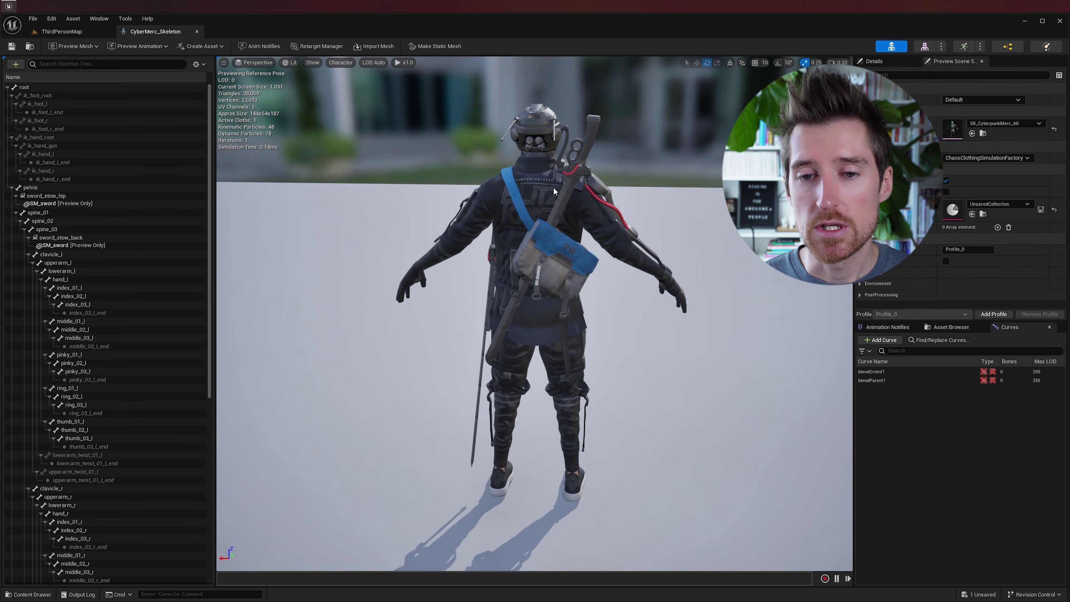
left_click_drag(541, 257, 497, 258)
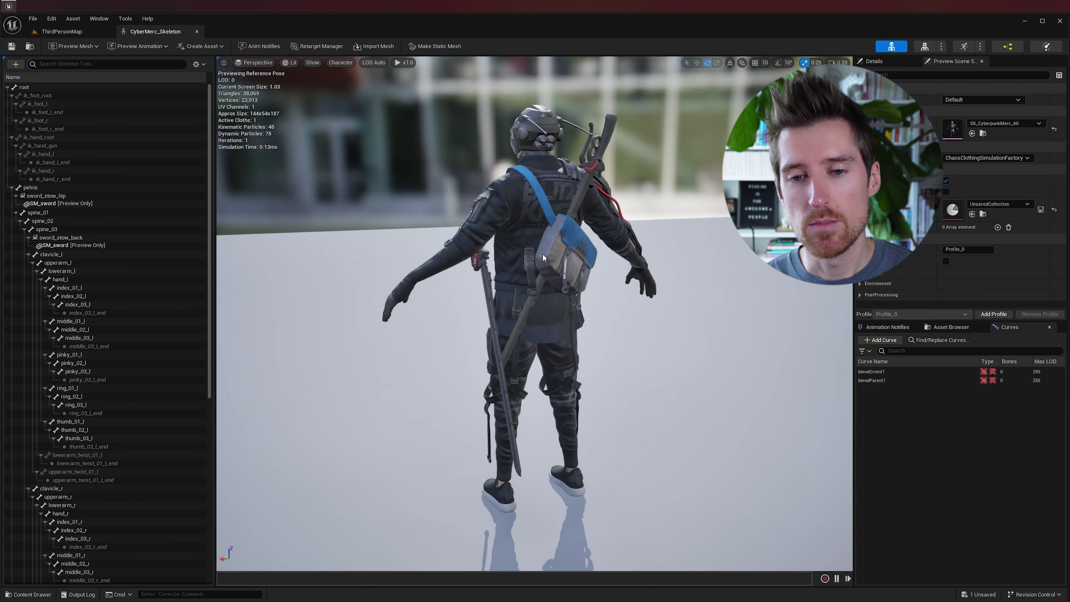
left_click_drag(543, 253, 522, 273)
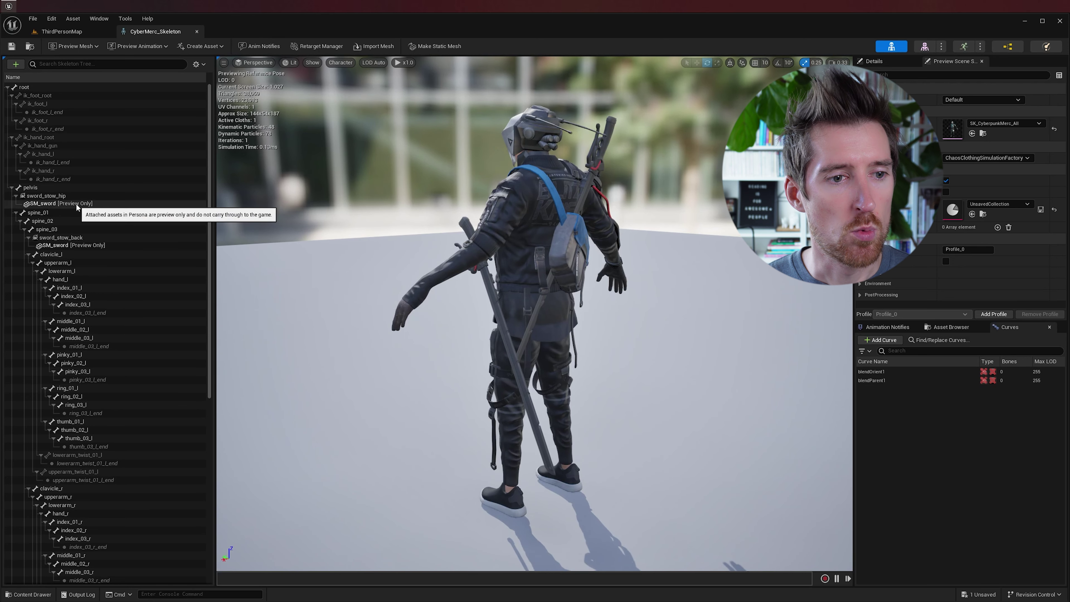
left_click(72, 239)
left_click(60, 238)
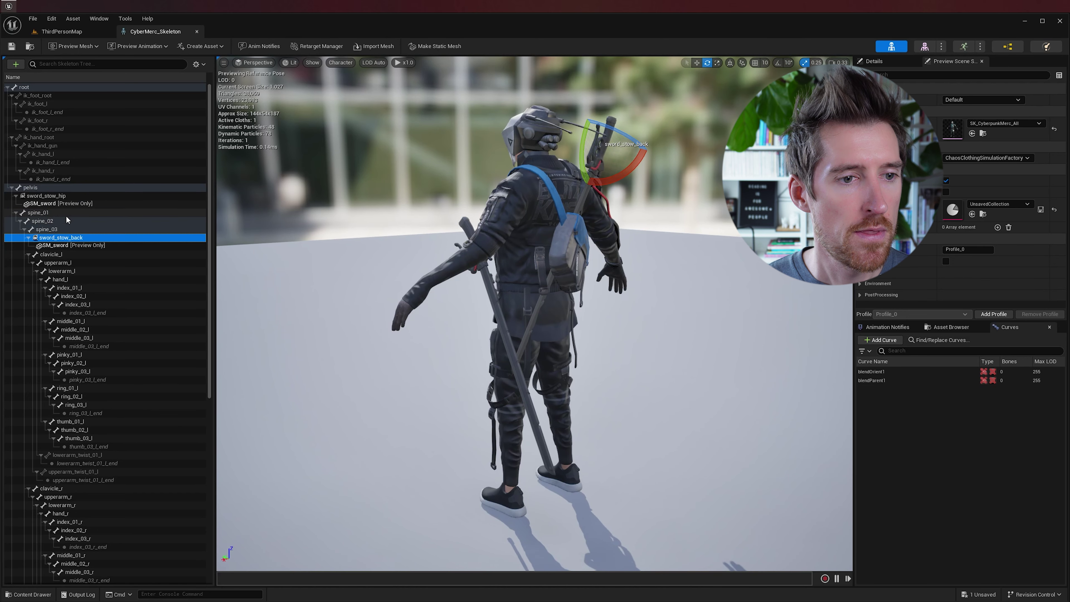
left_click(58, 201)
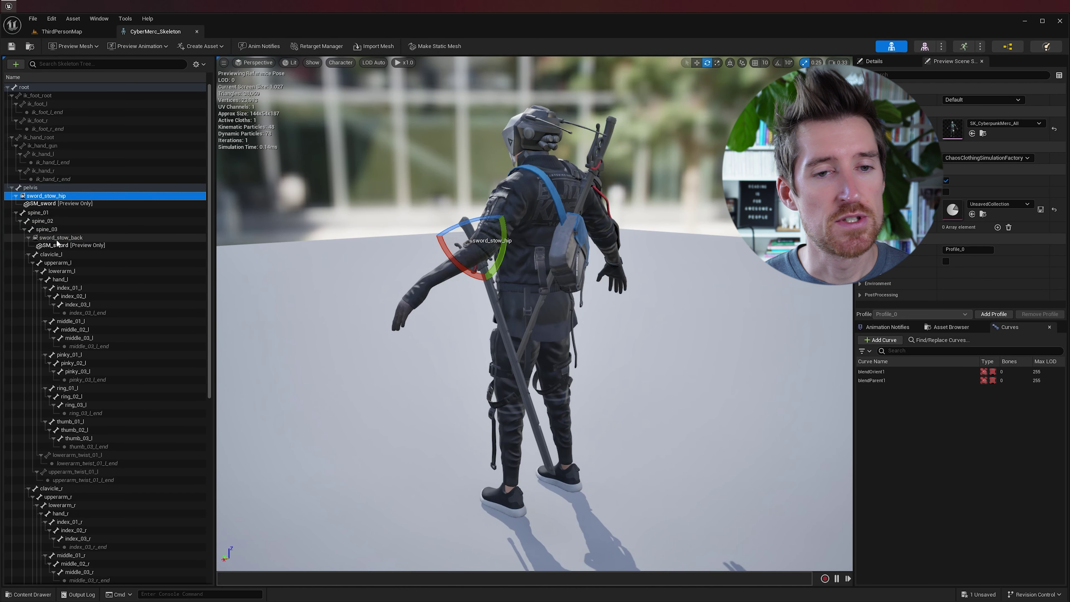
- Turn on the display of all sockets in the character preview
left_click(340, 62)
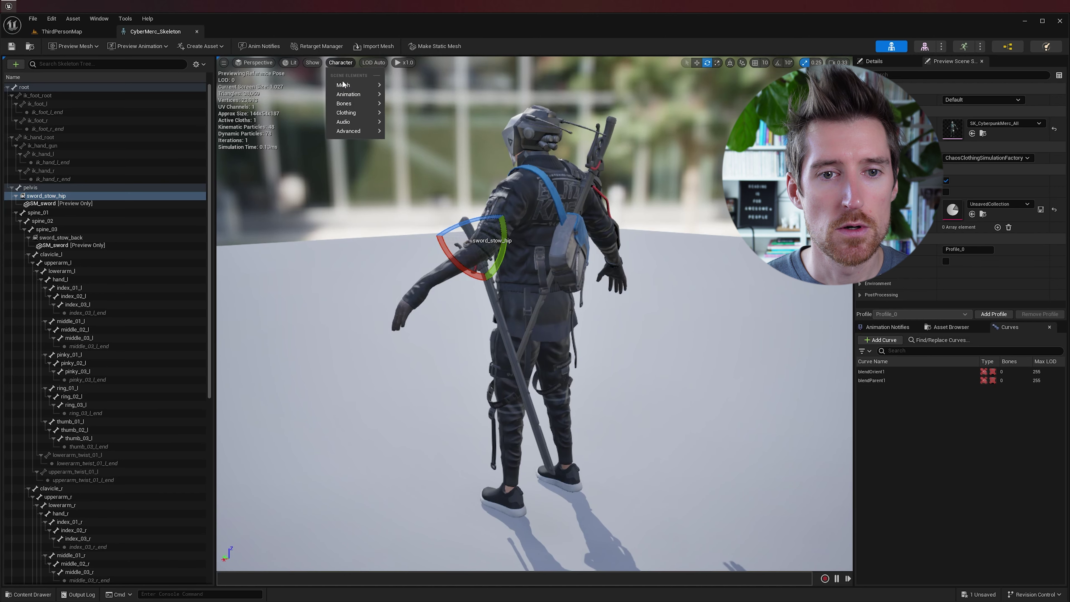
mouse_move(354, 103)
left_click(412, 118)
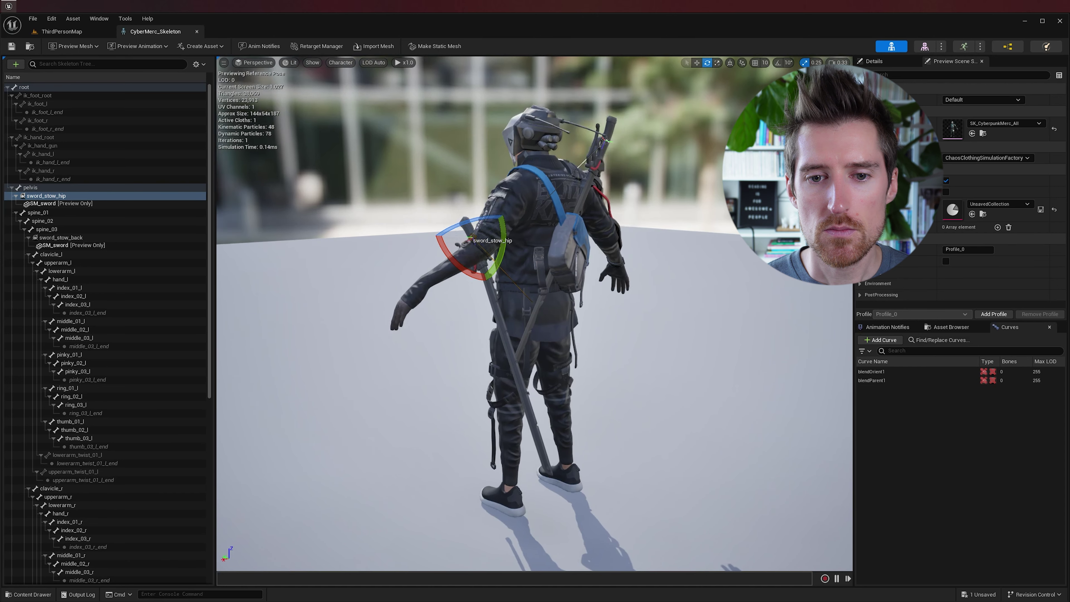
- Inspect the sword_stow_hip socket and its sword up close from behind and from the front
scroll(413, 181, "up", 3)
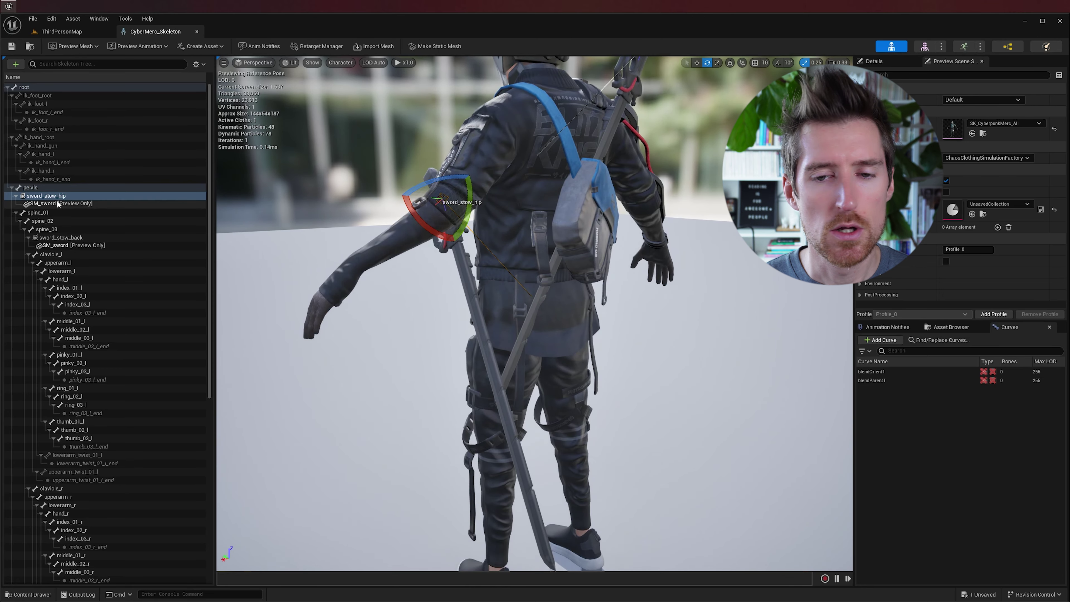
left_click_drag(380, 261, 413, 261, "alt")
left_click_drag(529, 299, 666, 299, "alt")
scroll(529, 298, "up", 4)
scroll(530, 298, "down", 5)
left_click_drag(530, 299, 569, 214, "alt")
scroll(570, 213, "up", 2)
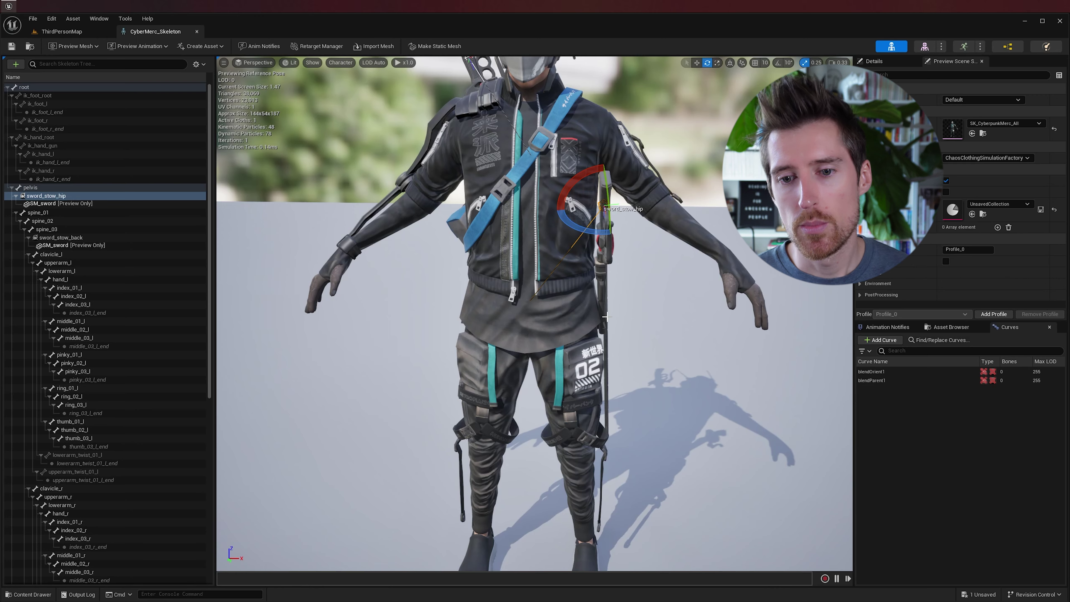
- Duplicate the sword_stow_hip socket and delete the duplicate
left_click_drag(612, 329, 546, 280)
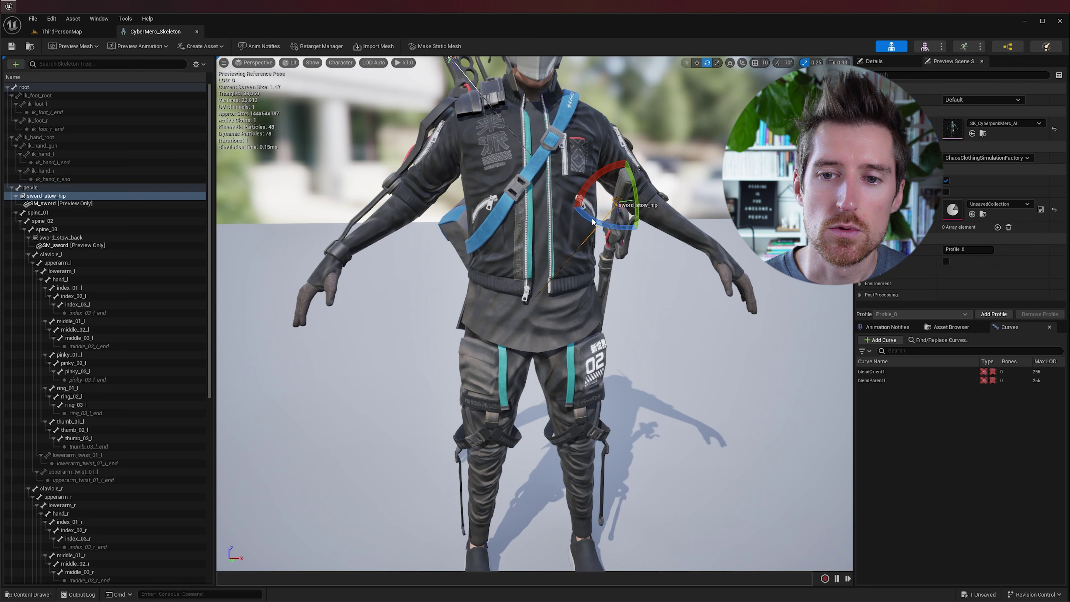
key("ctrl+d")
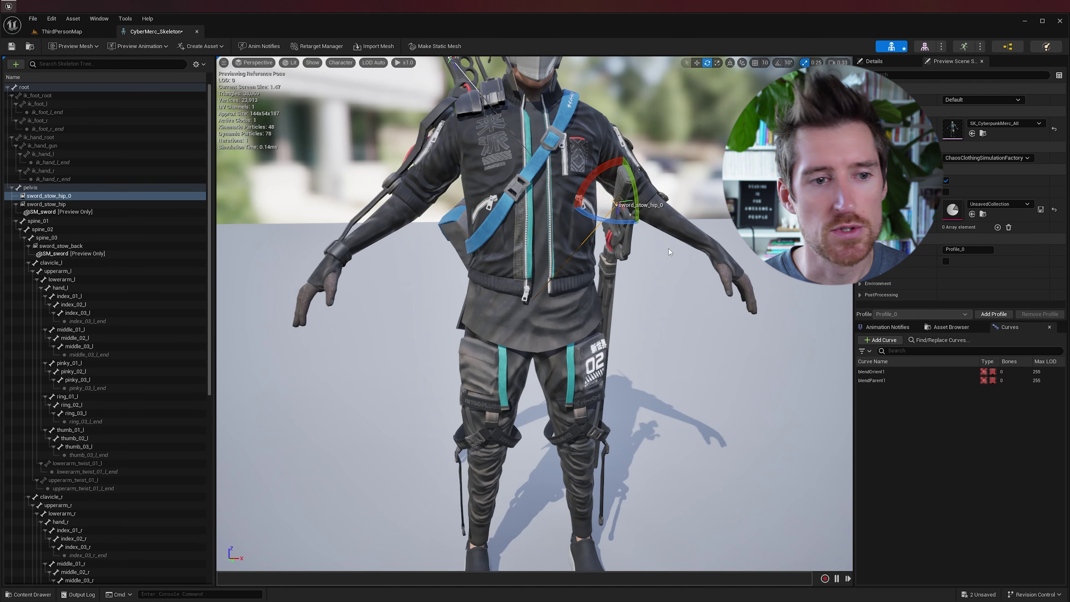
key("Delete")
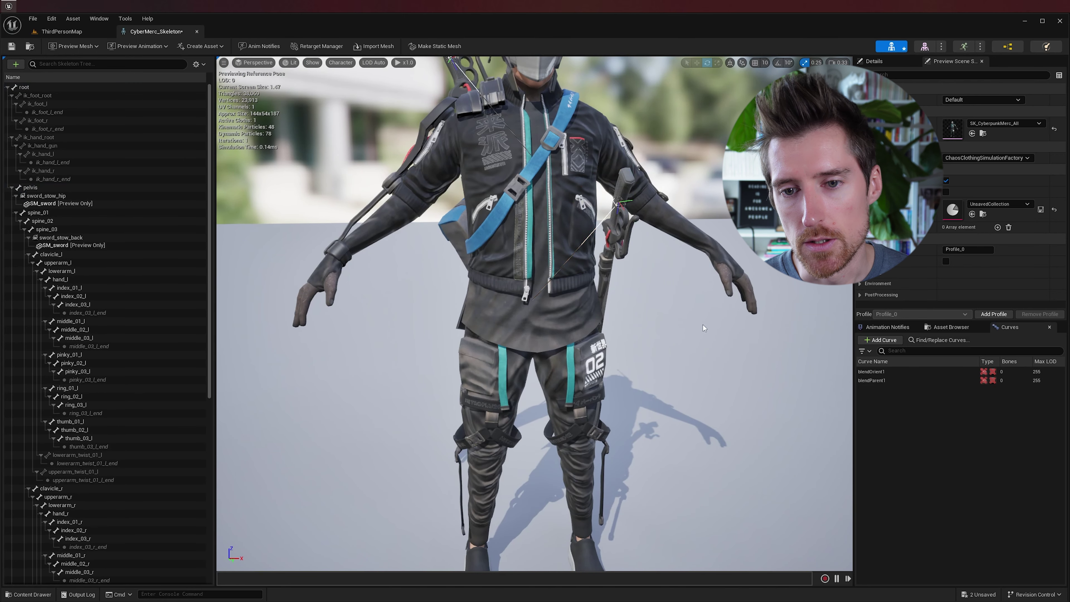
- Examine how the swords sit at the character's hip and across the back from several sides
left_click_drag(240, 222, 518, 218)
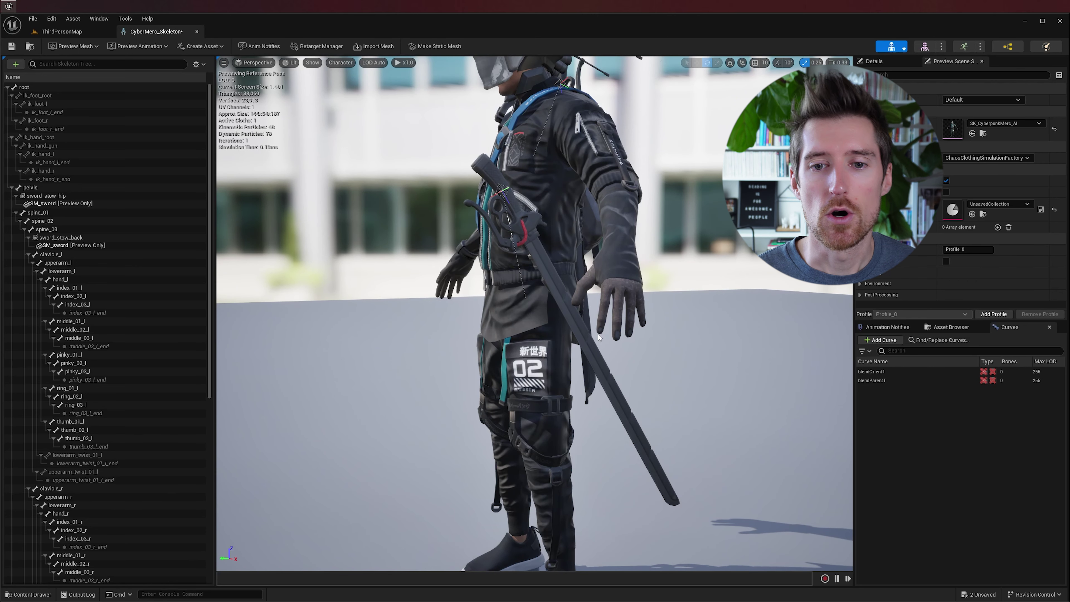
left_click(104, 237)
left_click_drag(337, 253, 327, 232)
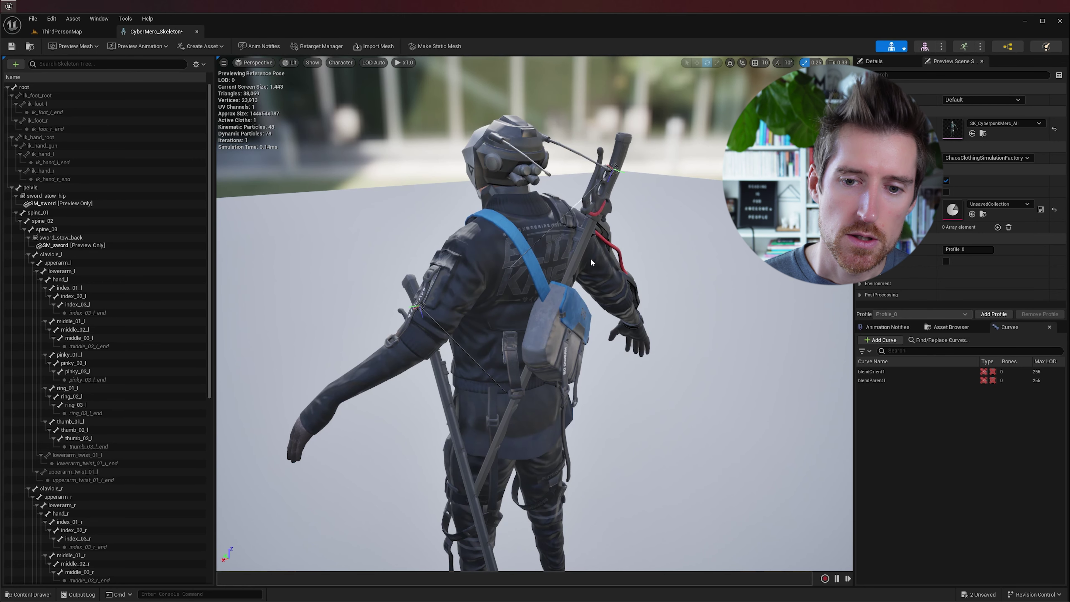
left_click_drag(591, 262, 560, 289)
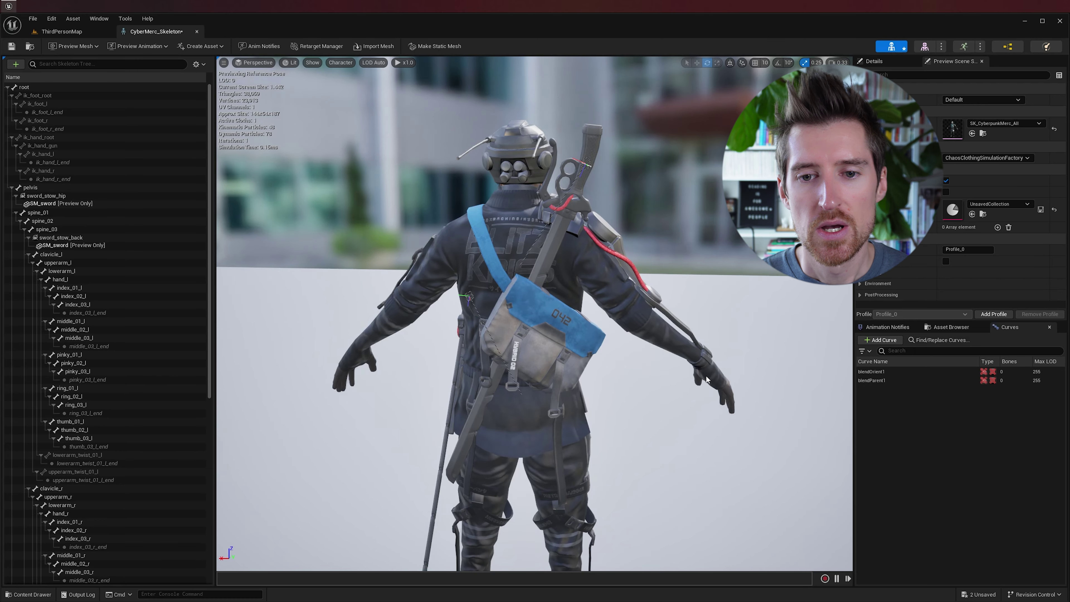
left_click_drag(706, 379, 684, 425)
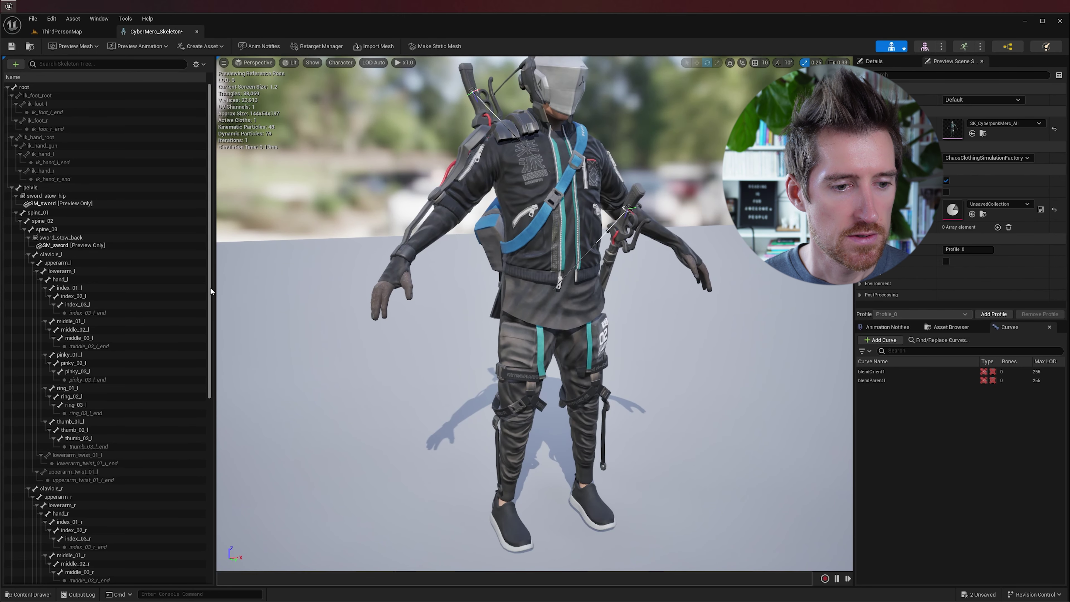
- Add a socket to the hand_r bone and name it sword_righthand
left_click_drag(209, 287, 208, 389)
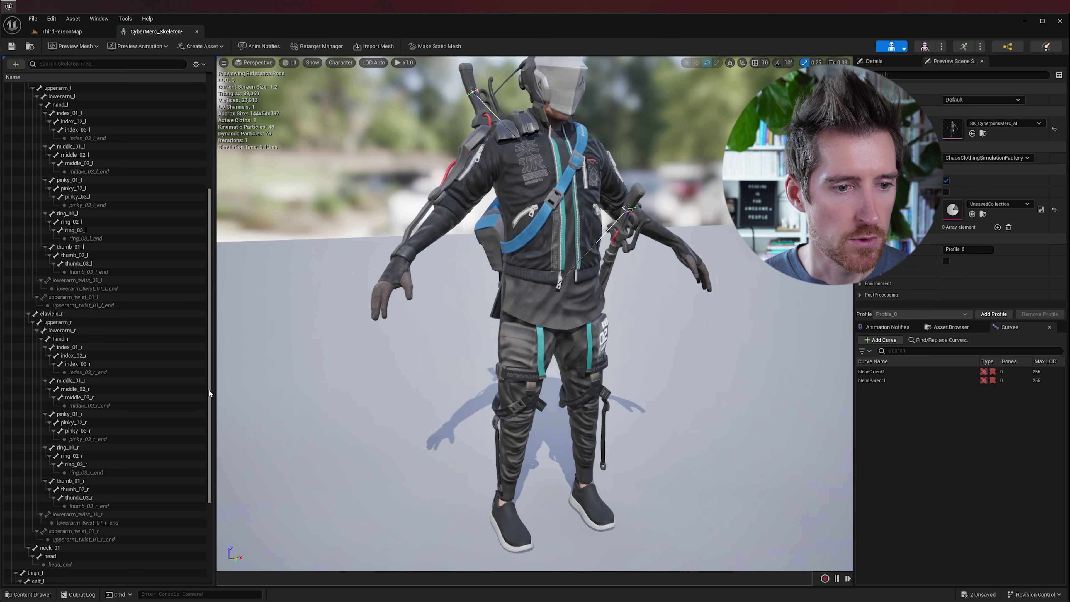
left_click(69, 339)
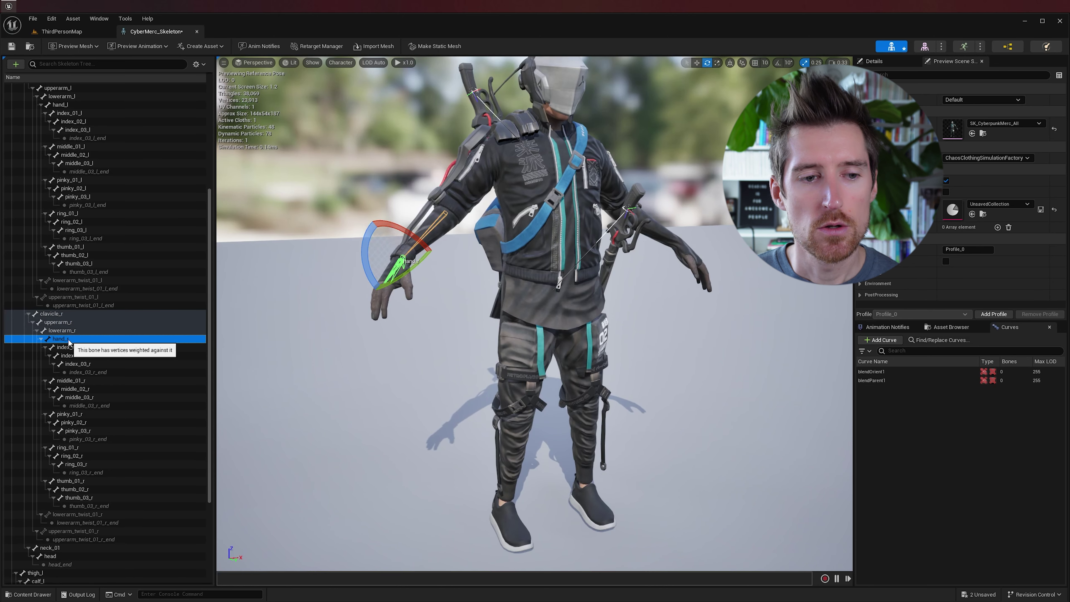
right_click(70, 340)
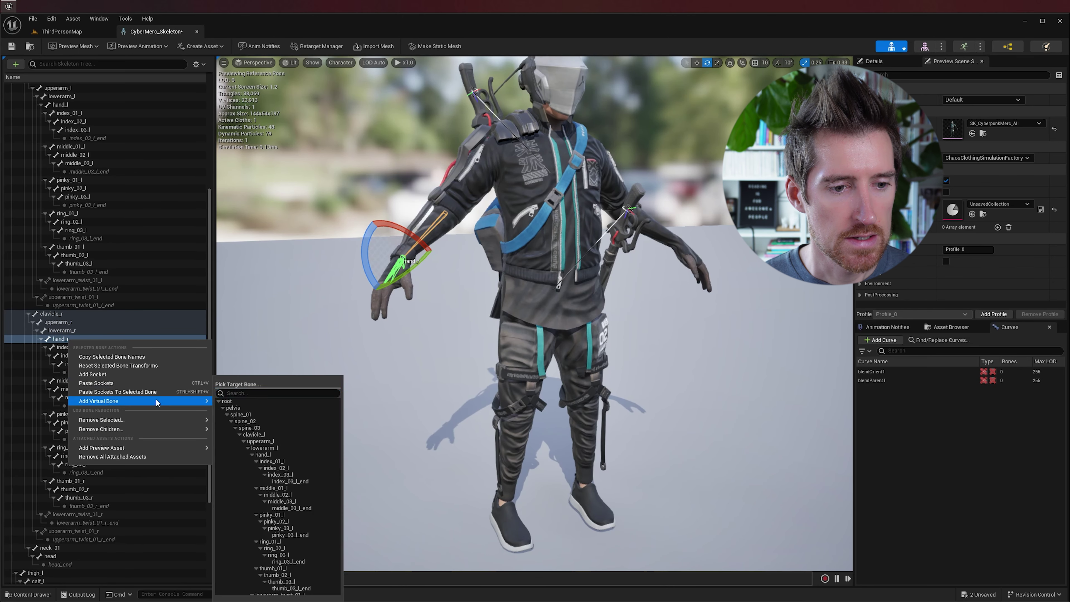
left_click(163, 375)
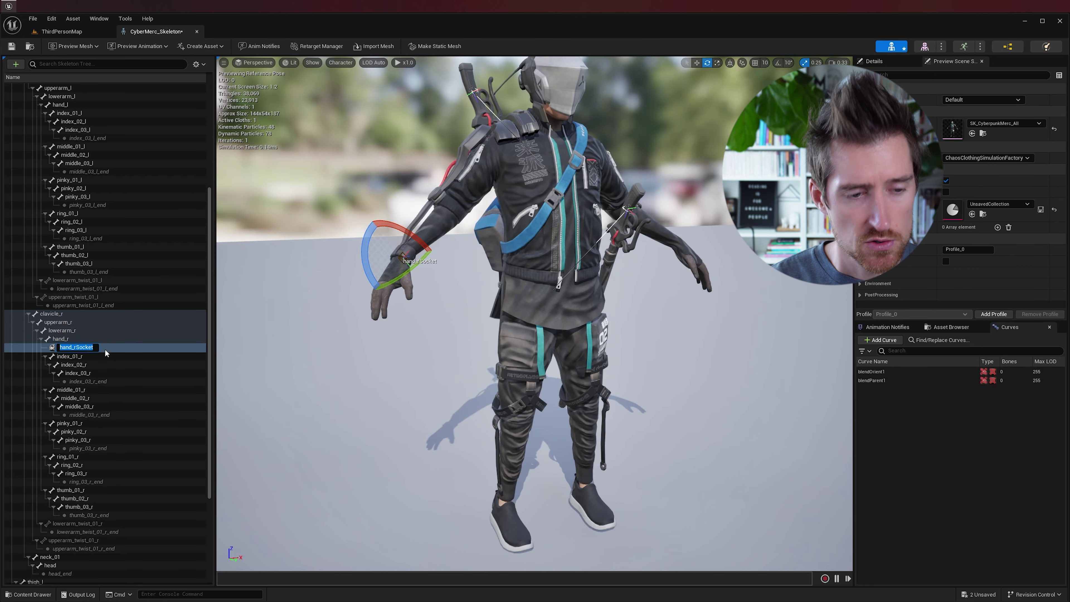
type("sword_righthand")
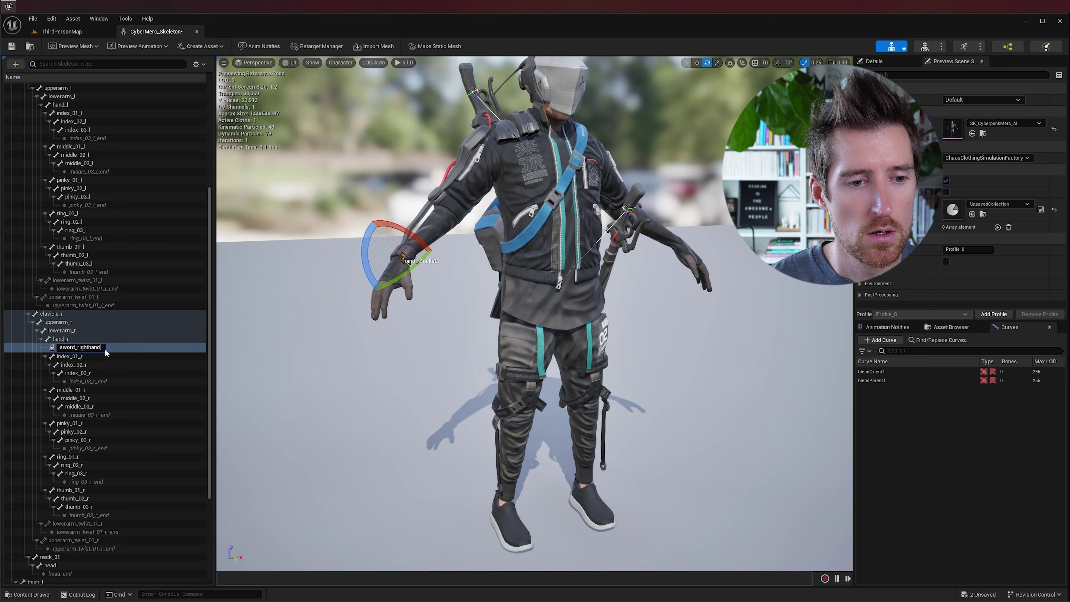
key("Return")
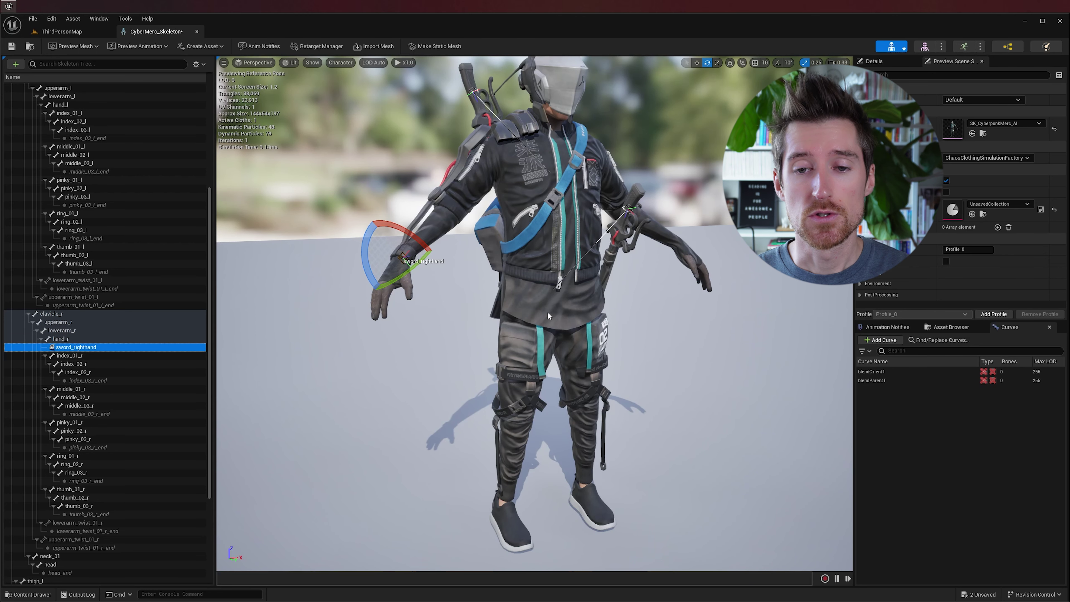
- Attach SM_sword as a preview asset to the sword_righthand socket and check its placement at the hand
right_click(108, 349)
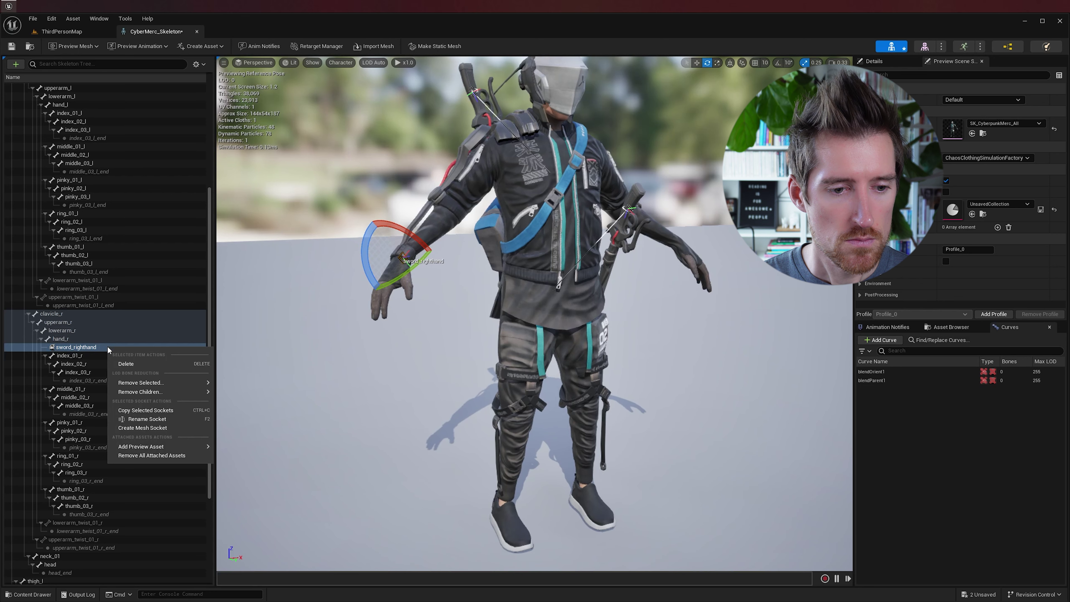
mouse_move(167, 445)
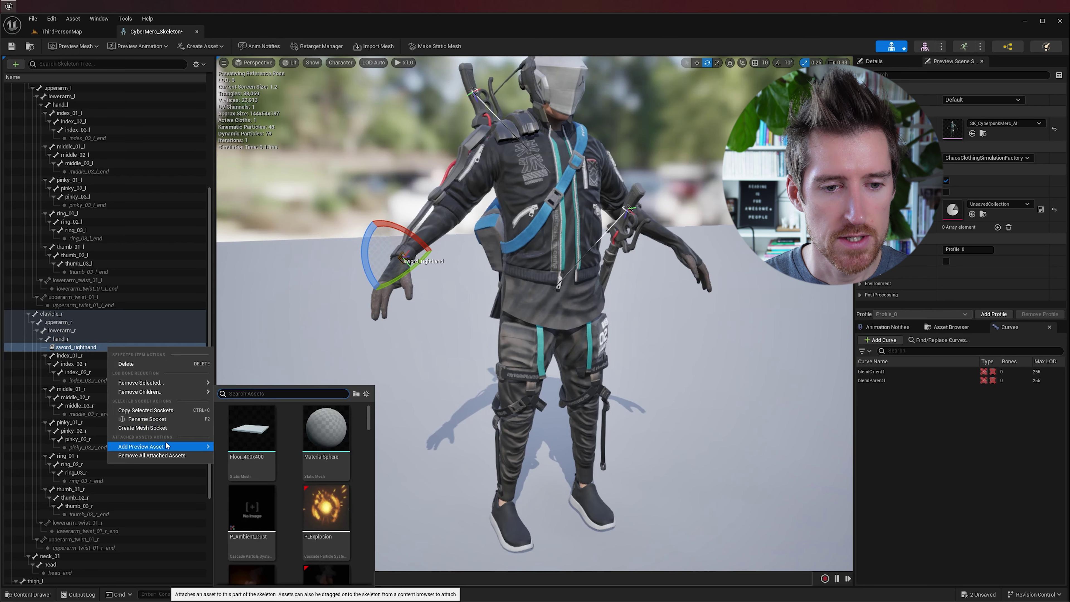
type("sword")
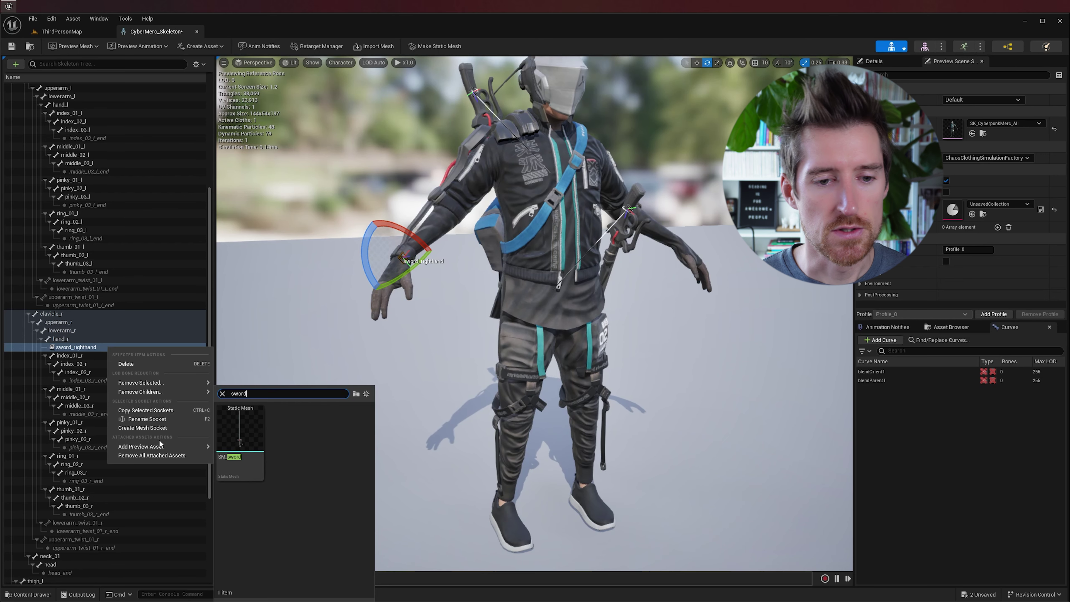
left_click(240, 430)
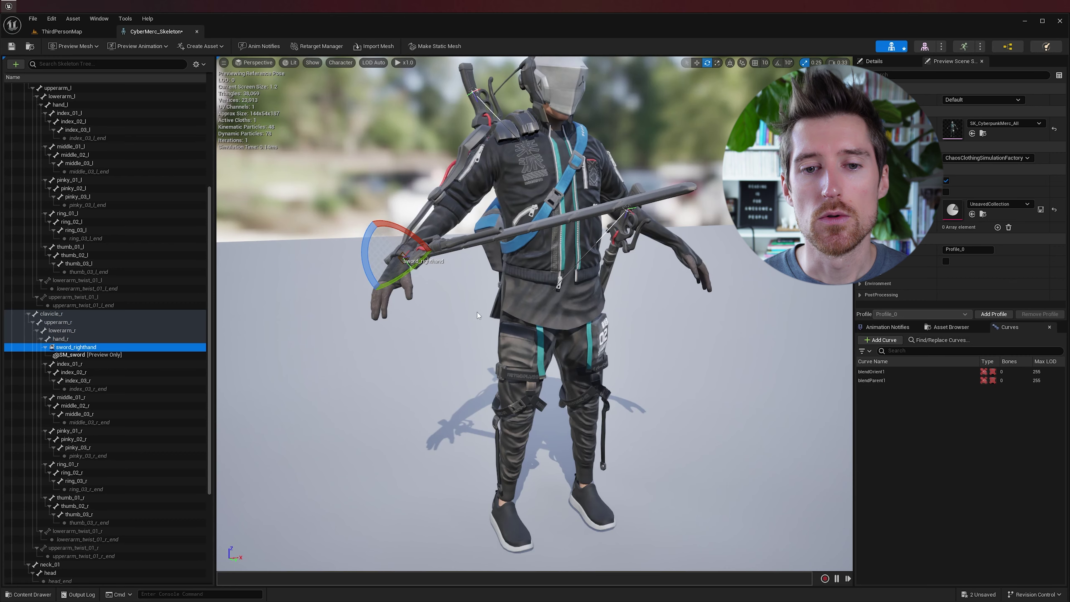
right_click_drag(477, 312, 468, 312)
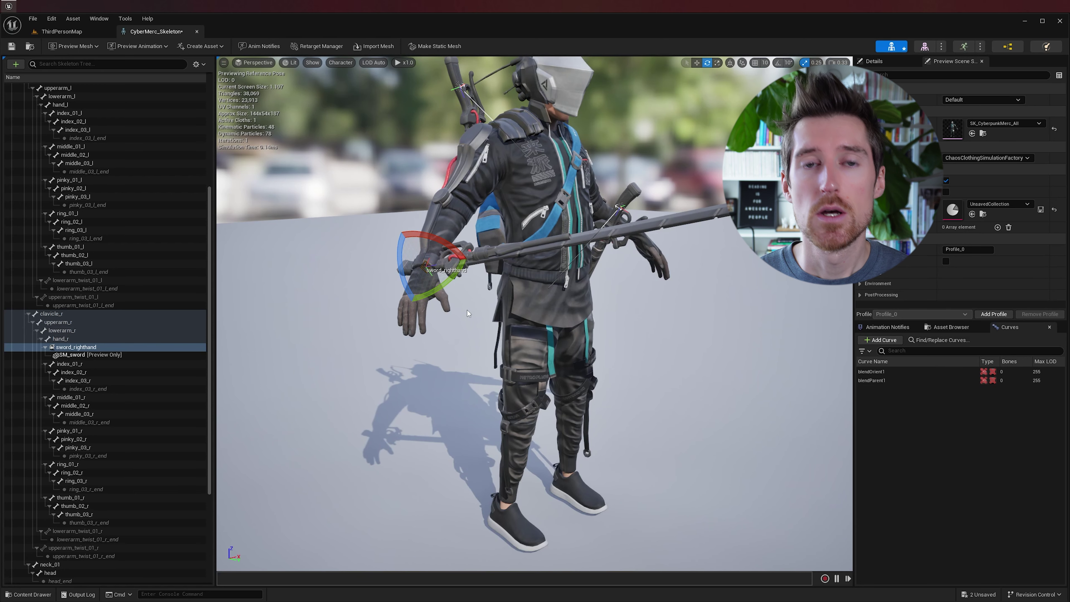
left_click_drag(549, 307, 557, 248)
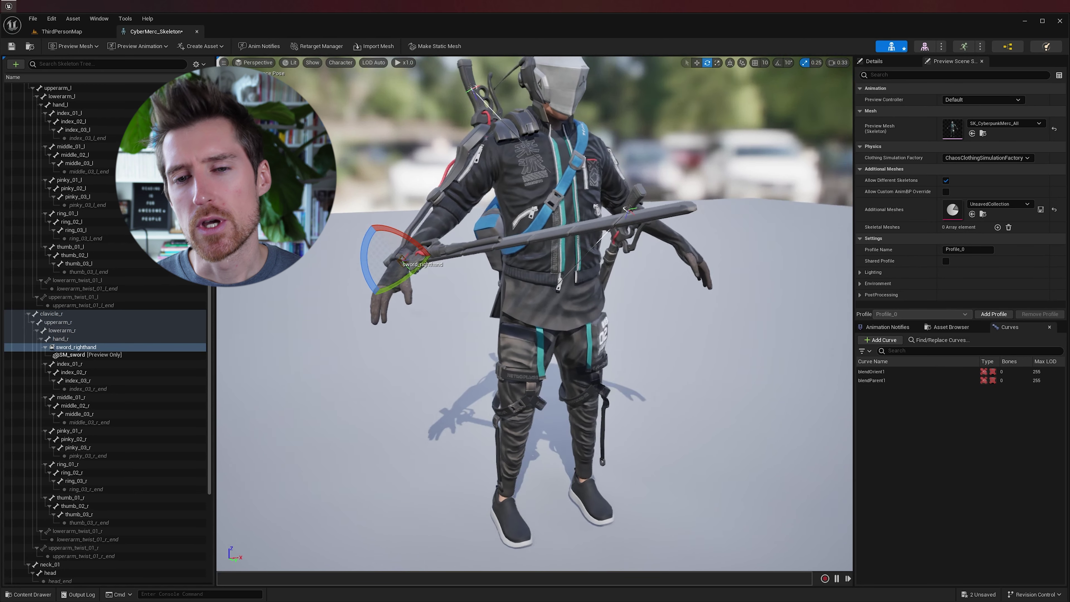
- Preview the character with the ThirdPersonIdle animation as a specific animation, paused at frame 0
scroll(557, 246, "up", 2)
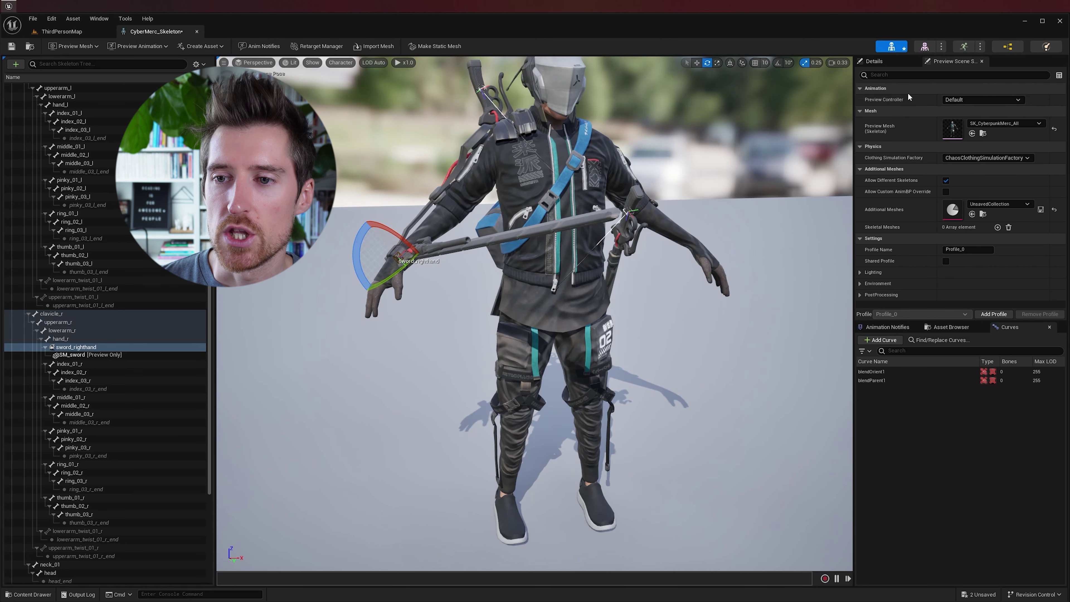
left_click(1002, 99)
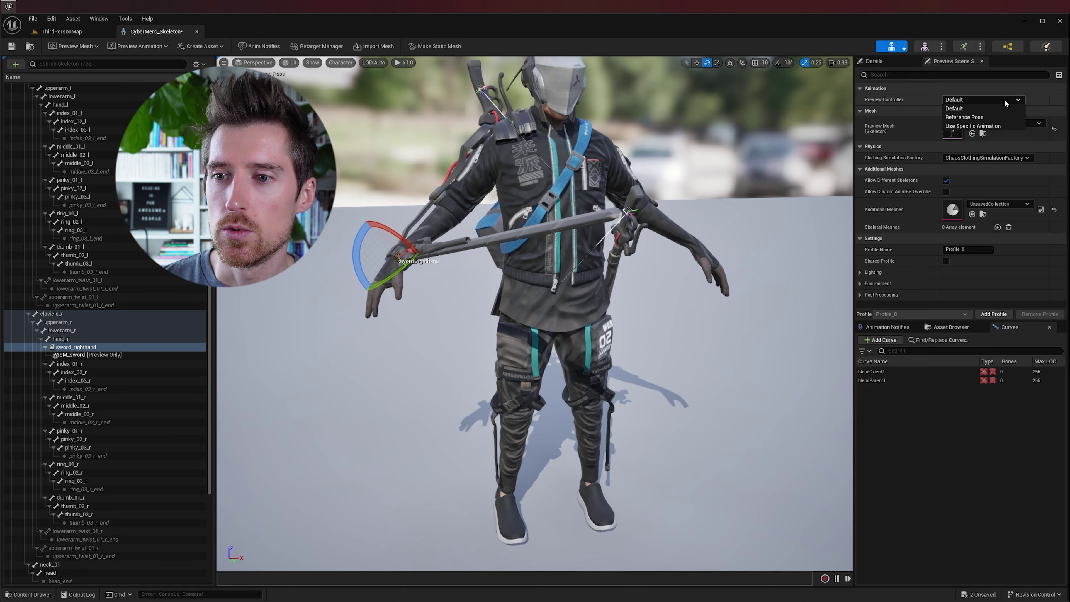
left_click(982, 126)
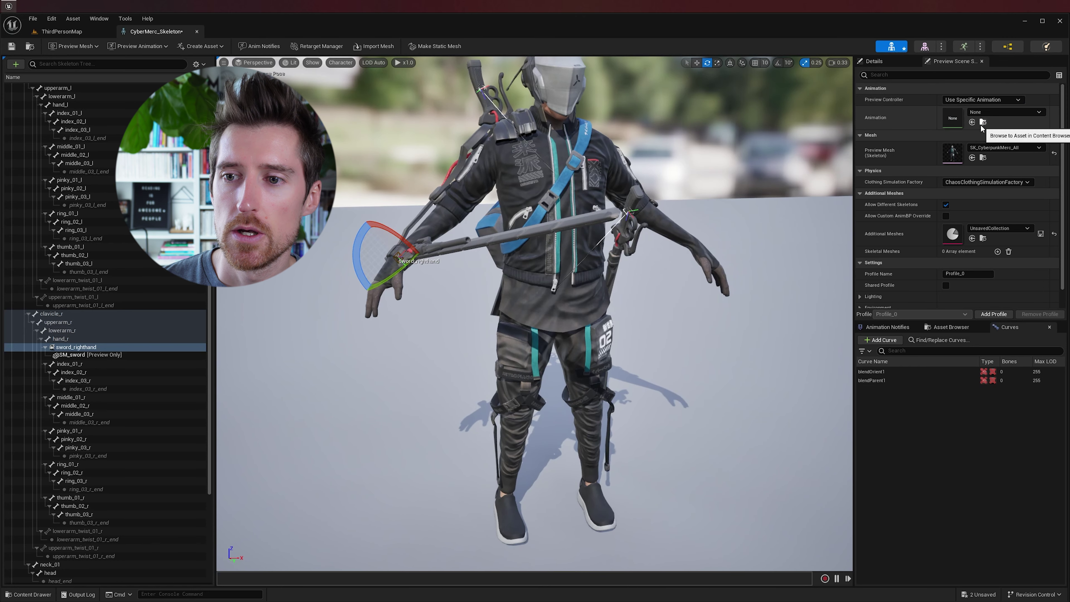
left_click(1037, 112)
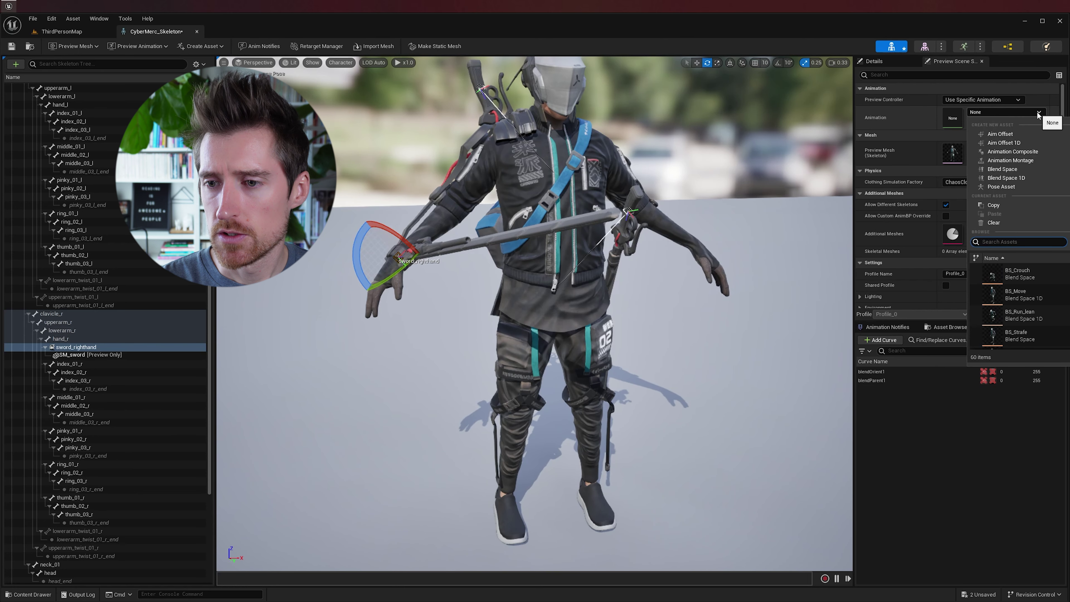
type("idle")
scroll(1020, 303, "down", 2)
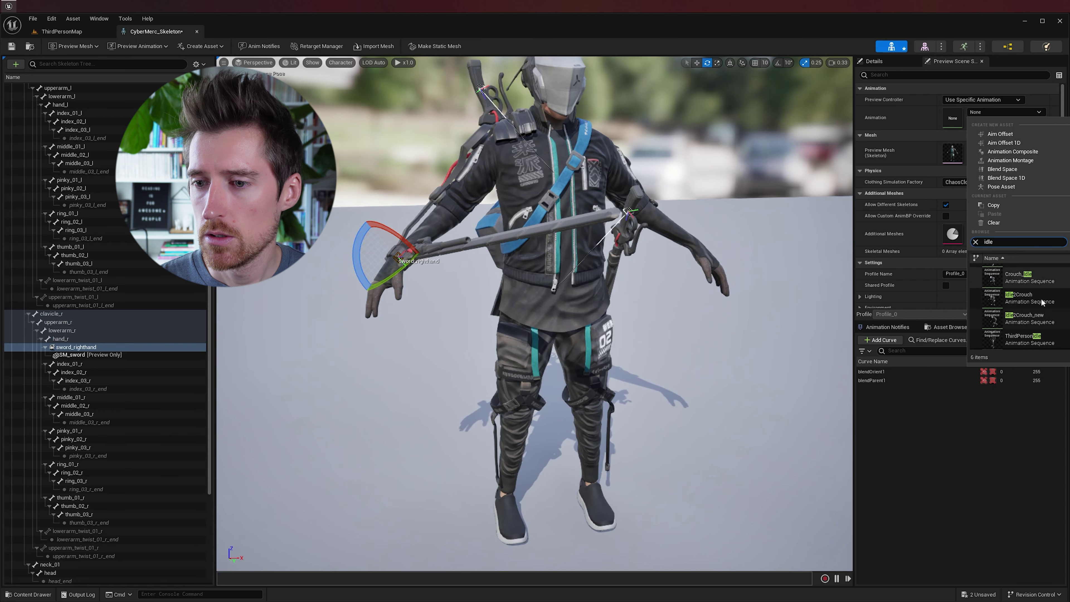
left_click(1027, 336)
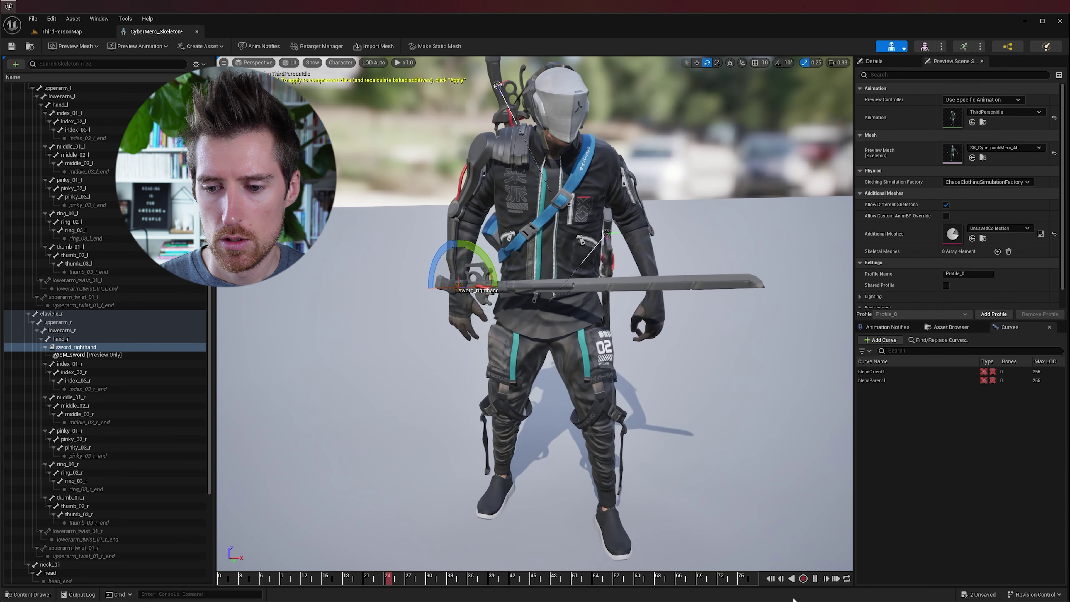
left_click(815, 579)
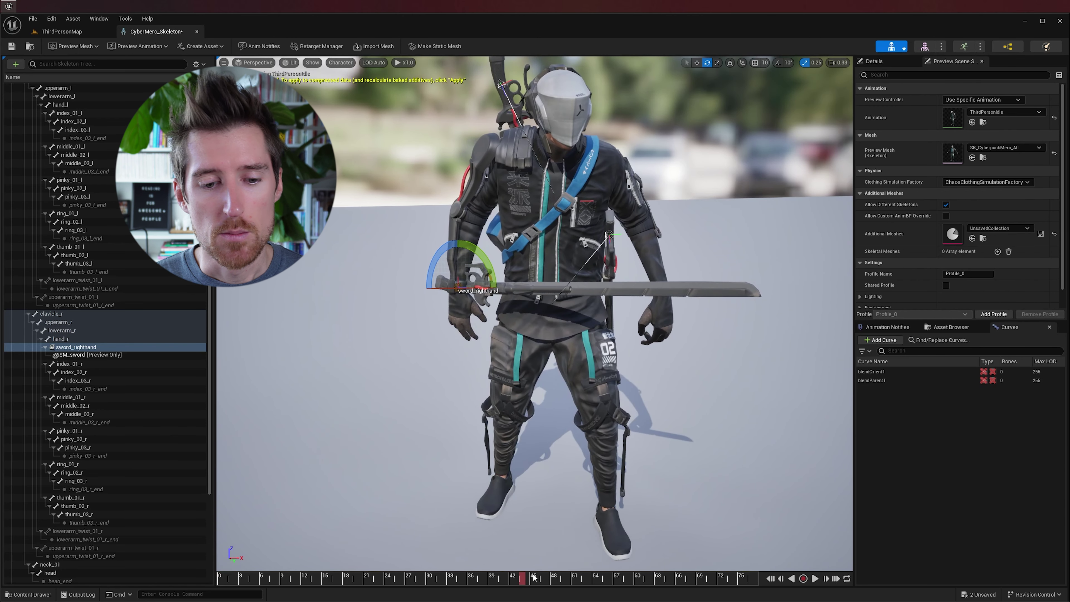
left_click_drag(533, 577, 219, 578)
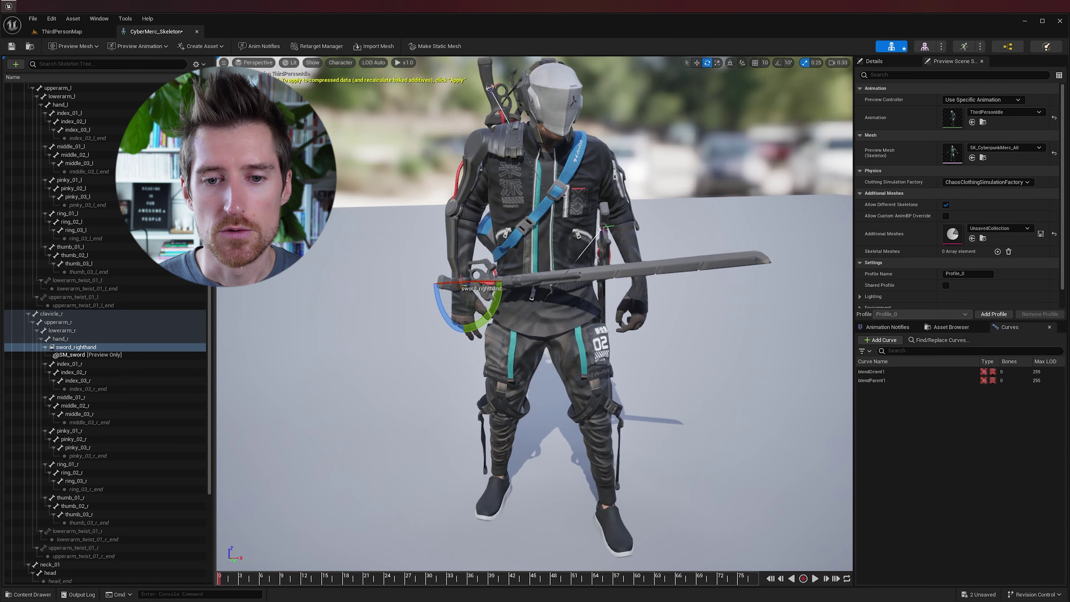
- Rotate the sword_righthand socket so the blade points forward and down, and delete the duplicate socket sword_righthand_0
left_click_drag(527, 300, 542, 317, "alt")
scroll(526, 301, "up", 4)
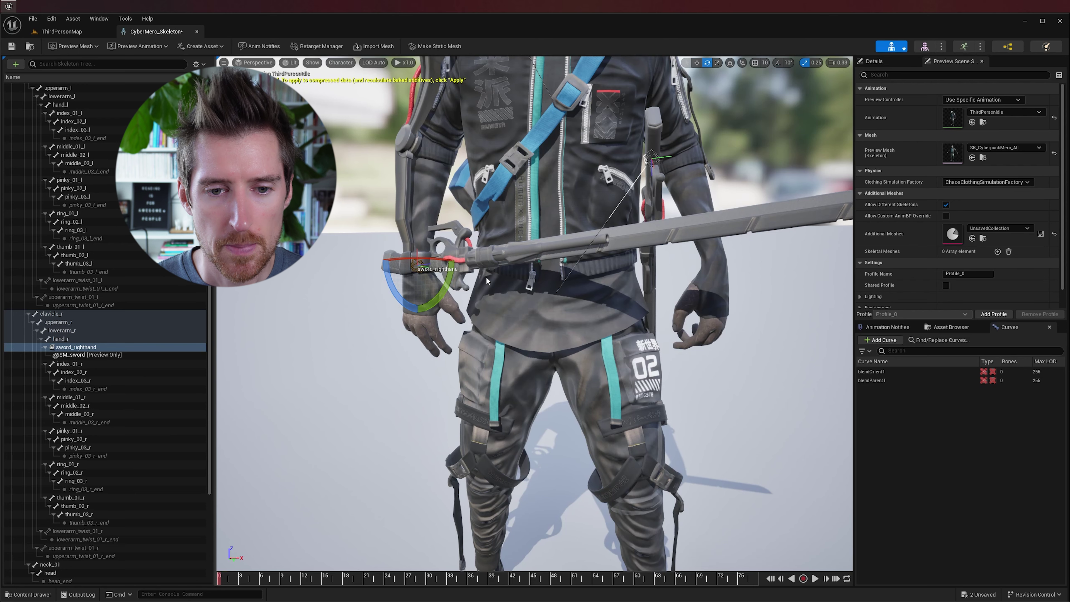
left_click_drag(424, 306, 451, 333)
left_click_drag(448, 293, 541, 314)
key("w")
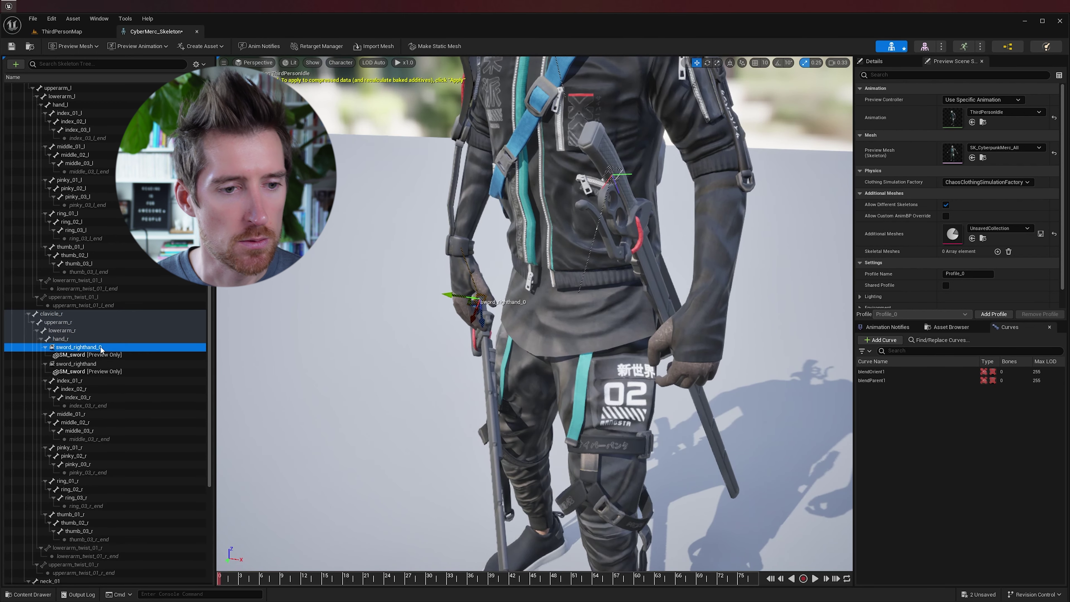
key("Delete")
- Move the sword_righthand socket so the sword's grip sits in the palm of the character's right hand
left_click_drag(564, 365, 611, 398)
left_click_drag(695, 437, 706, 438, "alt")
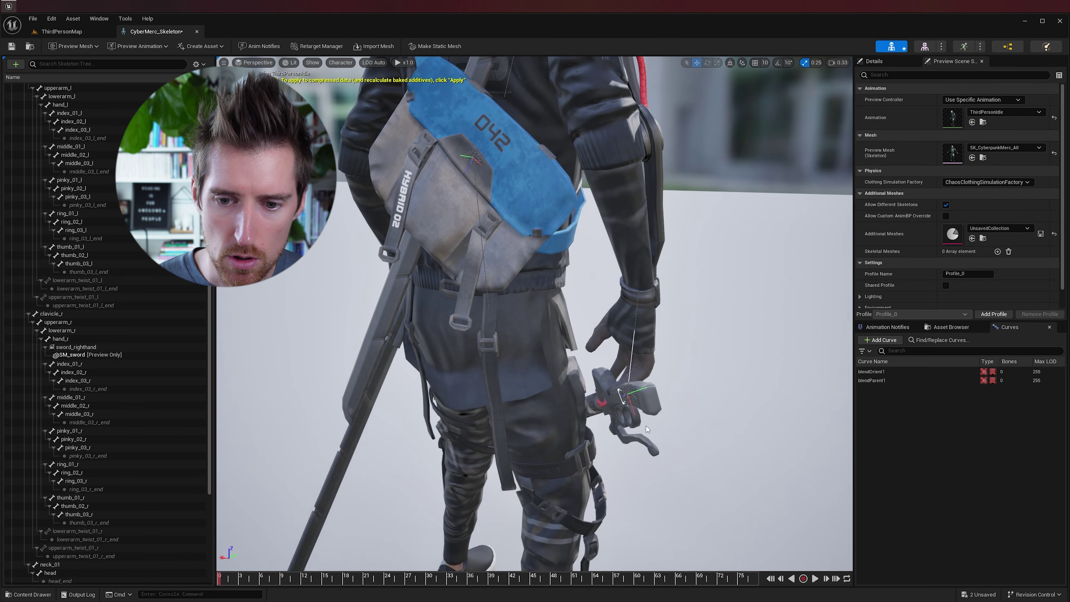
left_click(76, 347)
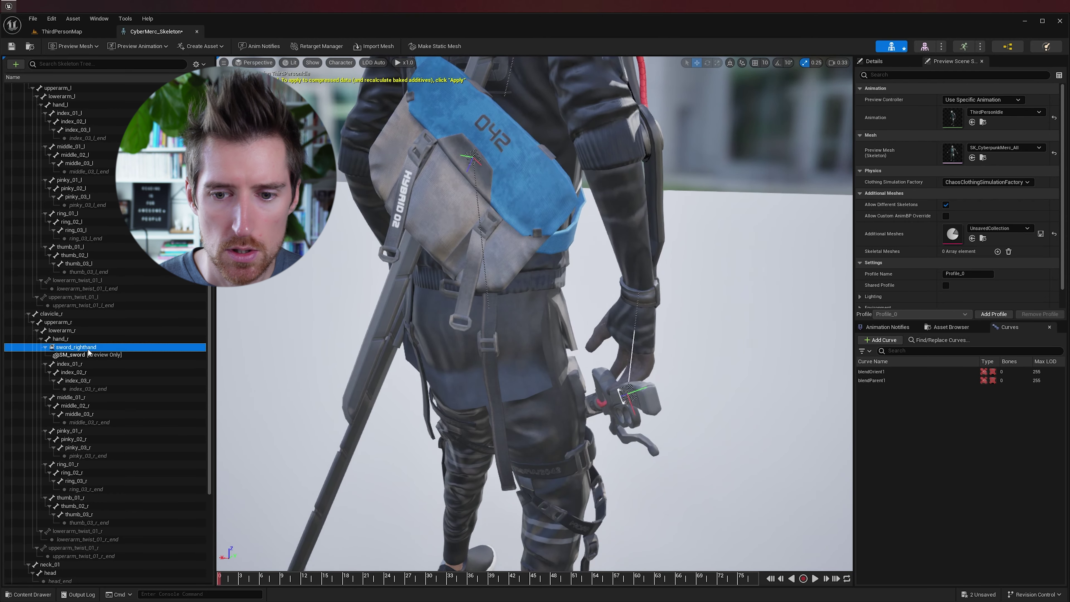
left_click_drag(560, 425, 567, 370, "alt")
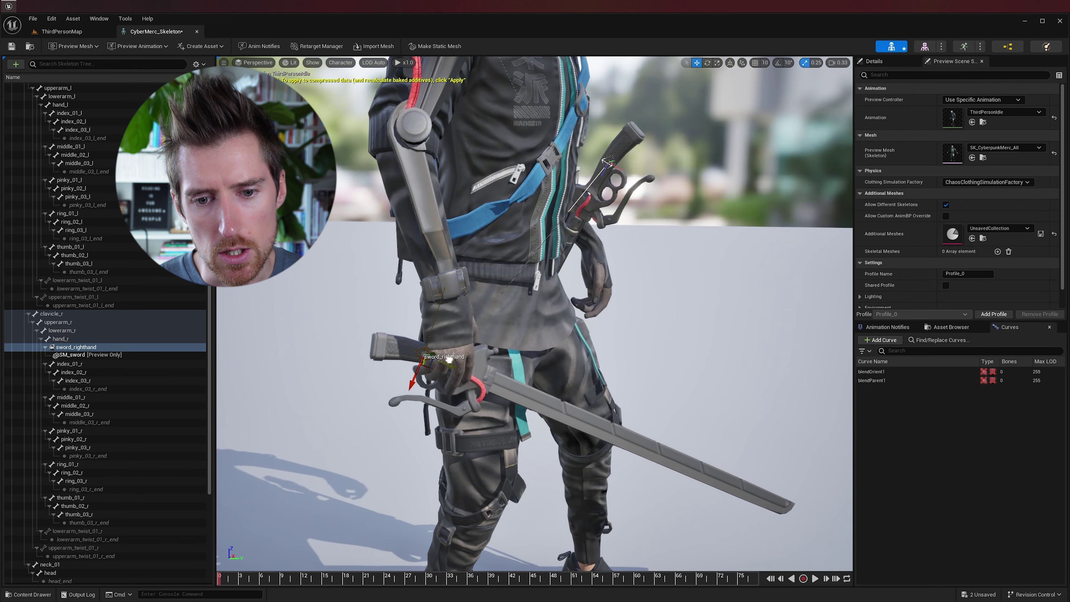
left_click_drag(429, 357, 503, 370, "alt")
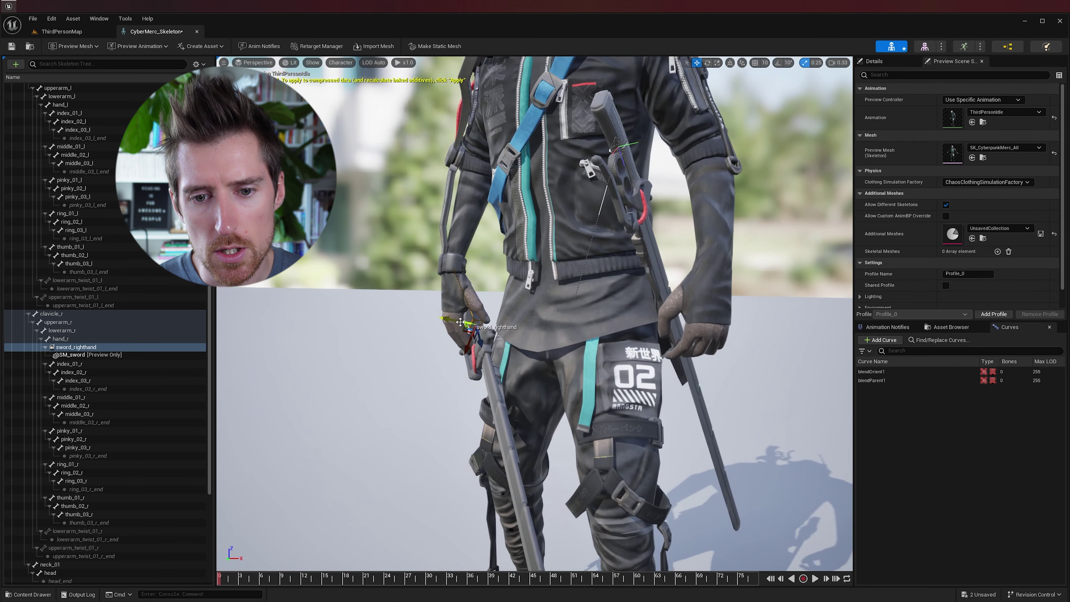
mouse_move(460, 321)
left_mouse_down()
mouse_move(474, 336)
mouse_move(471, 311)
left_mouse_up()
mouse_move(482, 349)
left_mouse_down("alt")
mouse_move(548, 351)
mouse_move(481, 349)
left_mouse_up("alt")
left_click_drag(630, 347, 637, 343, "alt")
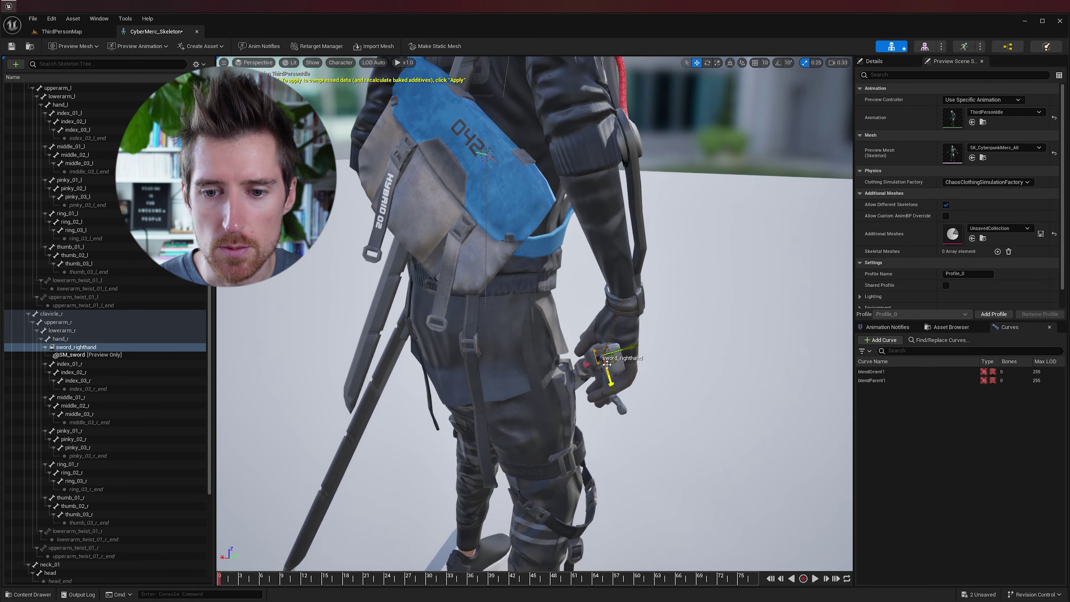
- Check the grip from behind and nudge the sword_righthand socket slightly sideways within the hand
key("e")
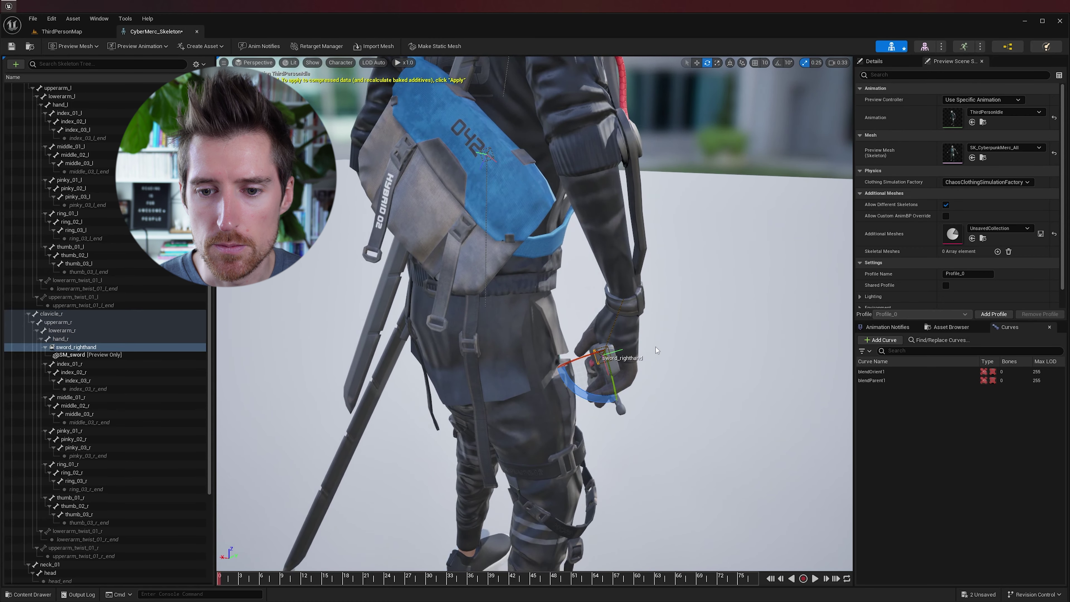
key("w")
left_click_drag(657, 352, 598, 354, "alt")
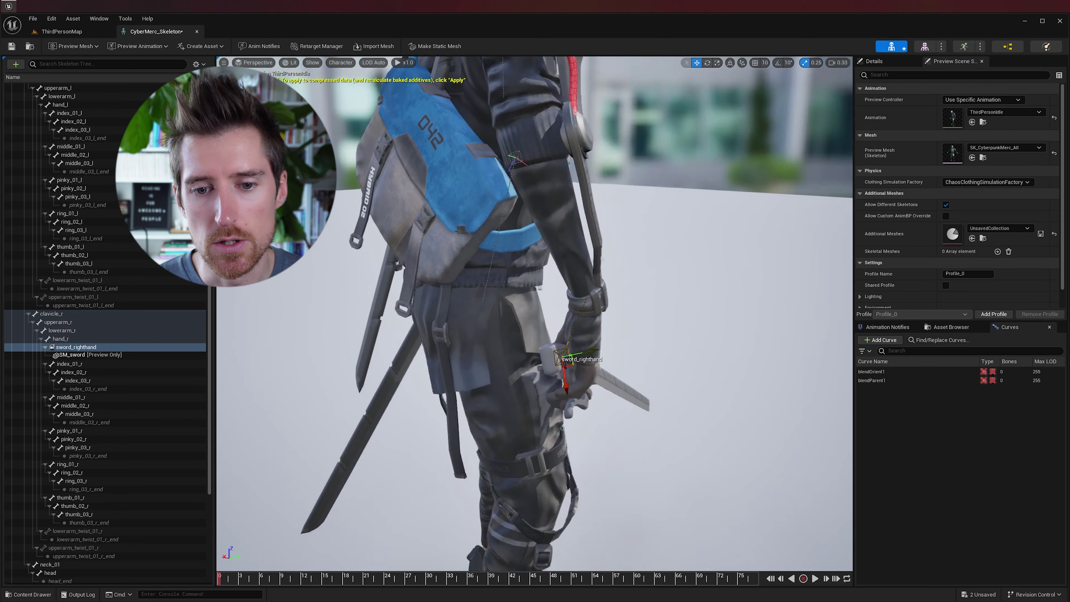
left_click_drag(531, 337, 493, 335, "alt")
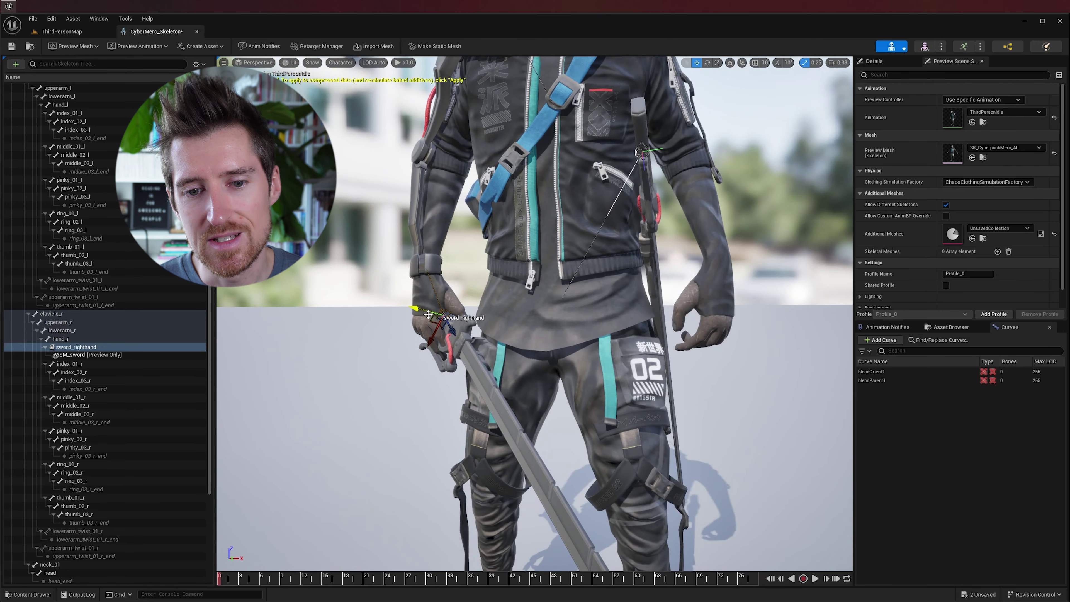
left_click_drag(428, 314, 435, 313)
- Play the idle animation and check how the sword follows the right hand, pausing it when done
scroll(707, 387, "down", 5)
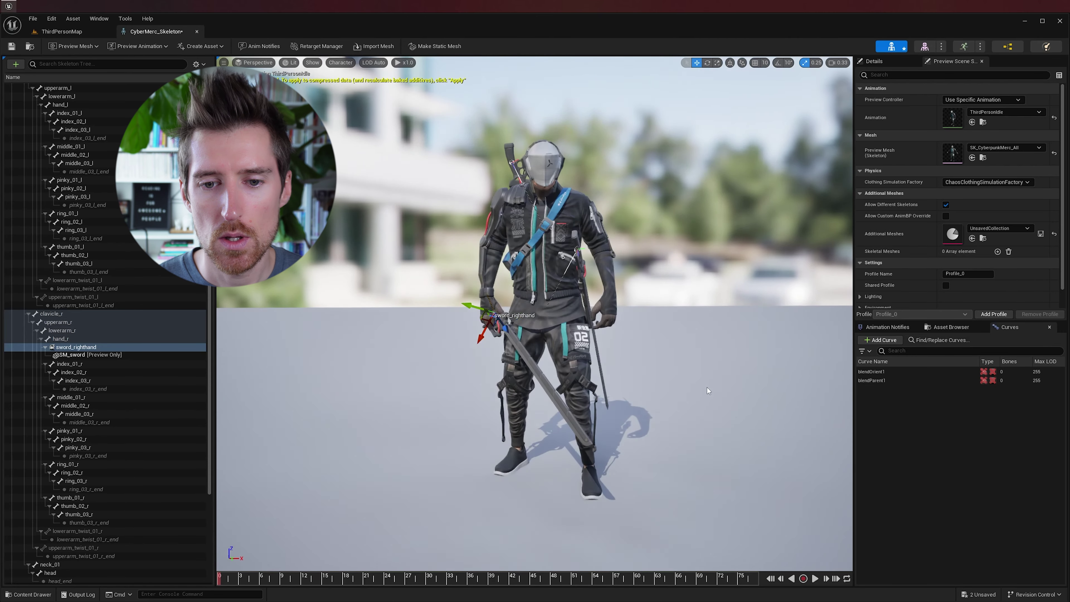
left_click(683, 367)
key("space")
left_click_drag(683, 367, 685, 375, "alt")
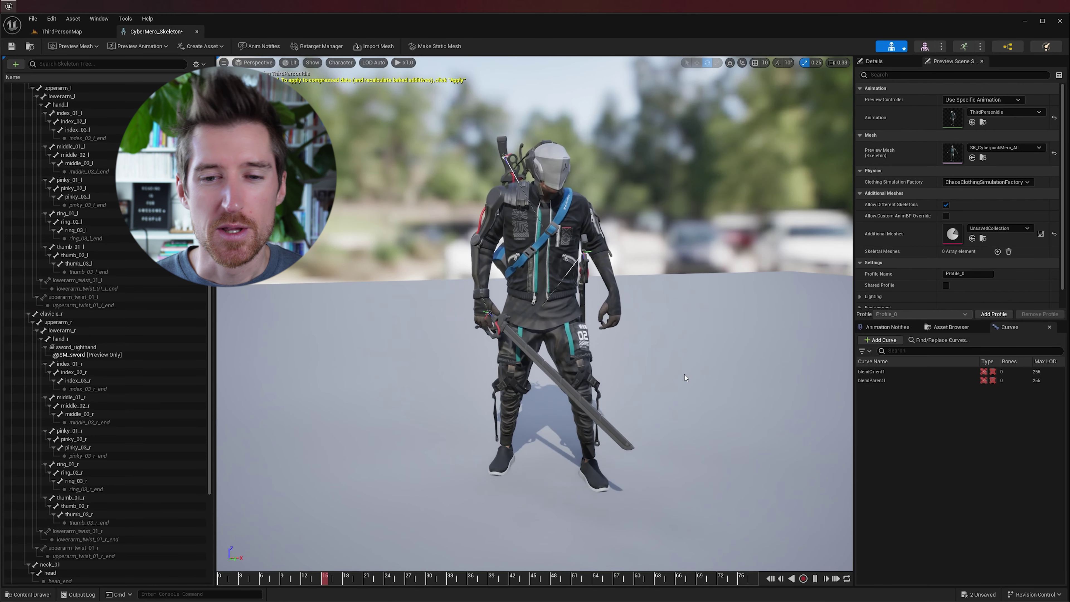
key("space")
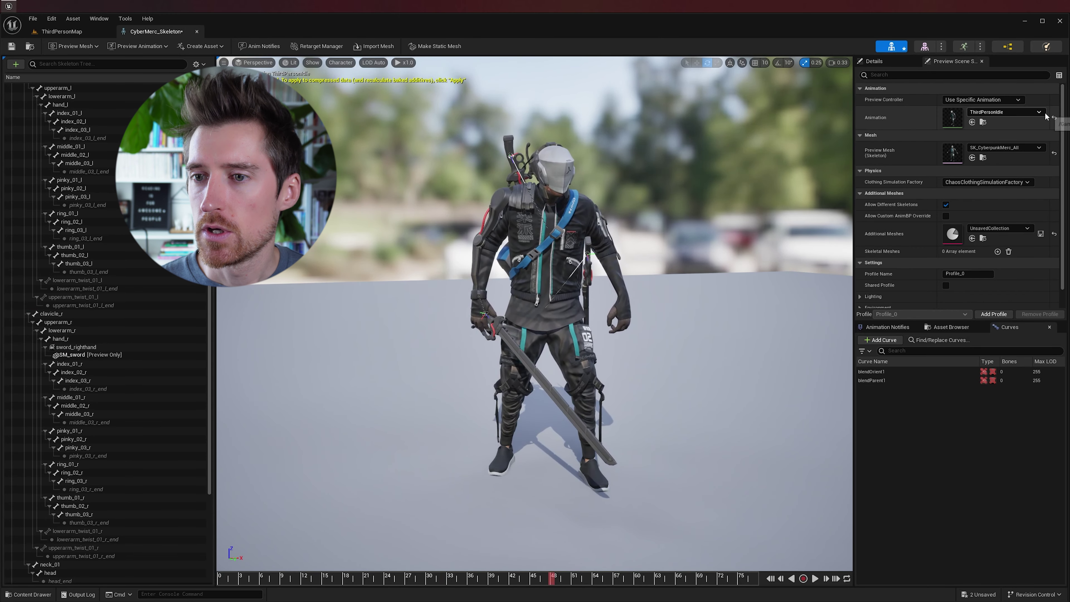
- Switch the preview animation to RunFwdLoop and hold it at frame 20
left_click(1002, 112)
type("r")
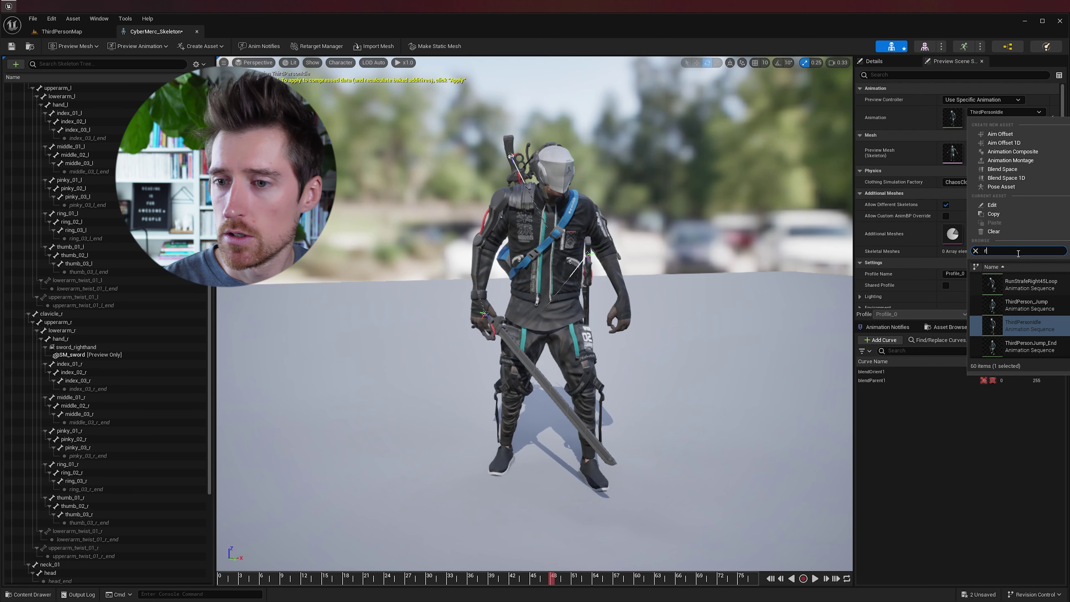
type("un")
scroll(1028, 312, "up", 3)
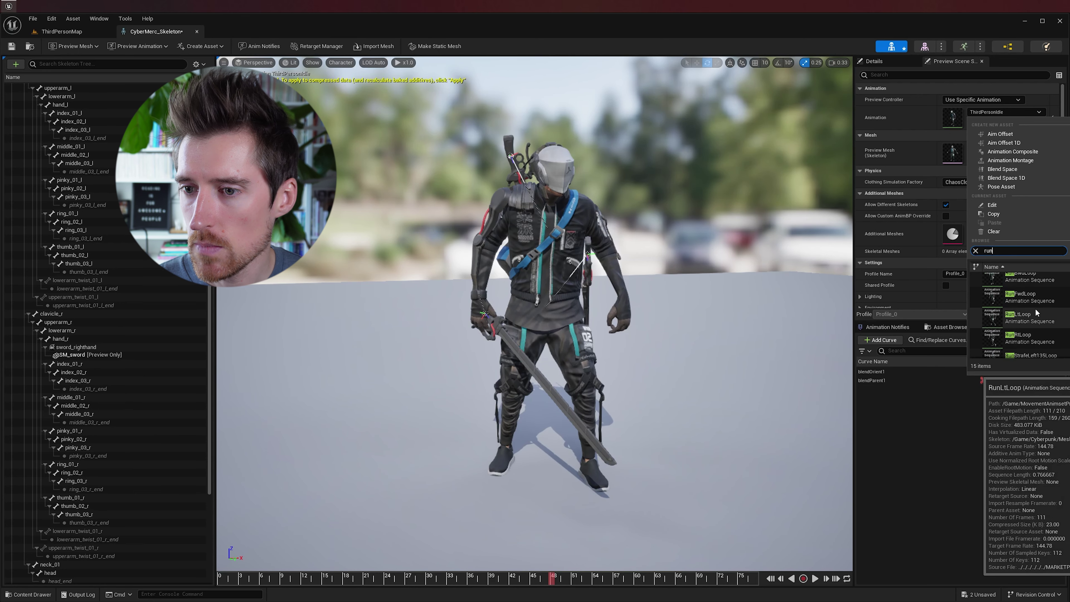
left_click(1032, 299)
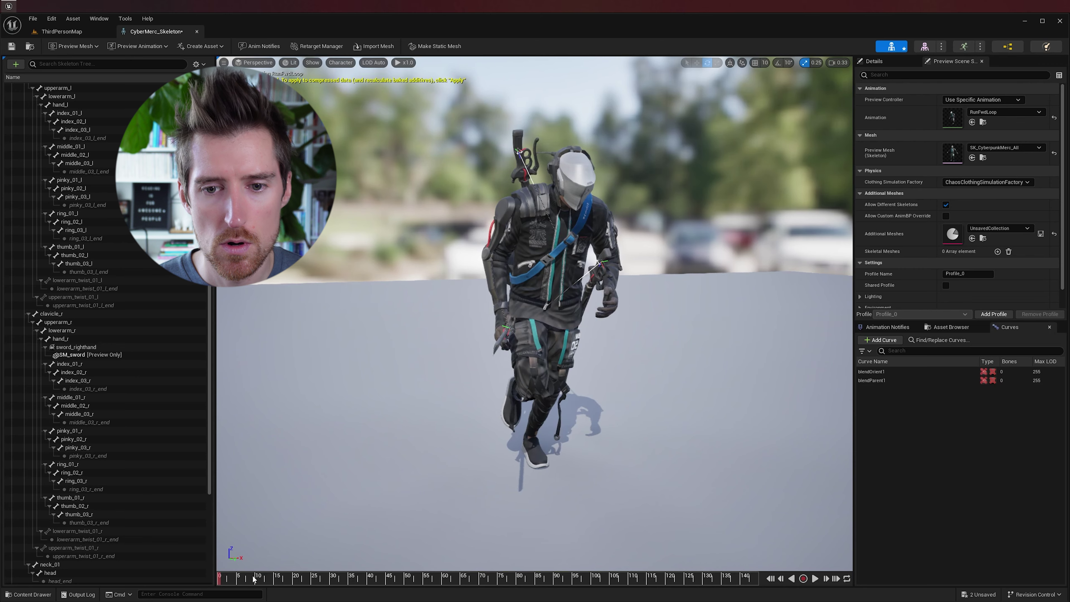
left_click_drag(254, 579, 219, 580)
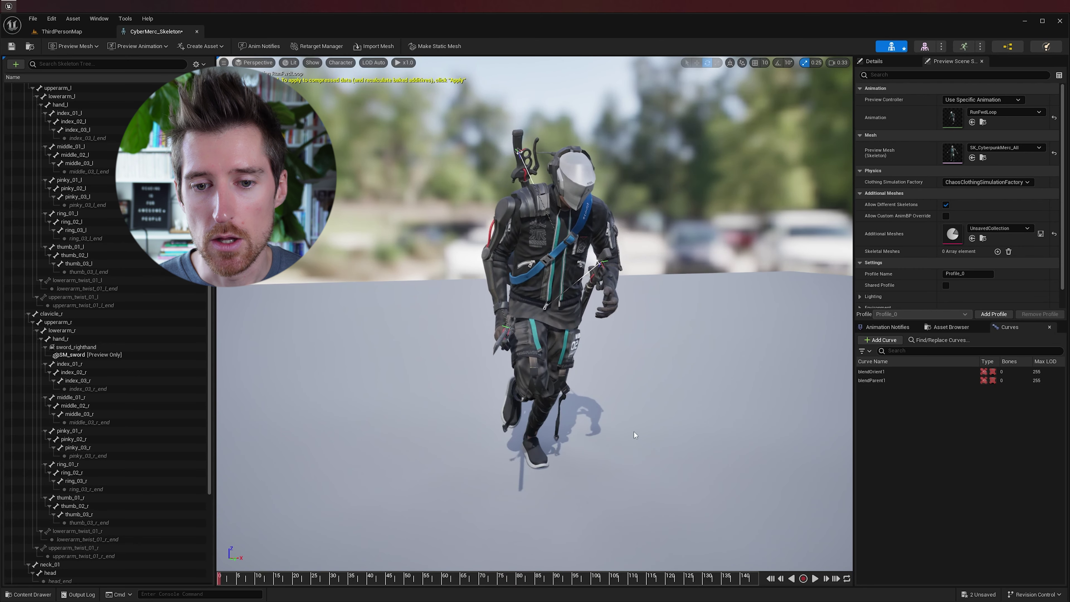
left_click_drag(320, 577, 297, 582)
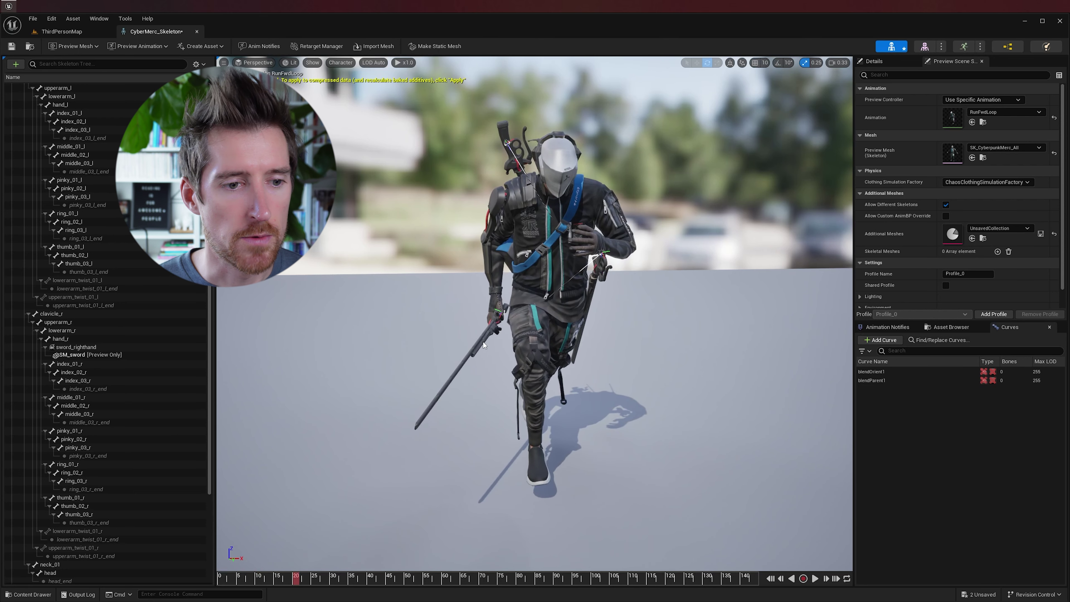
- Rotate the sword_righthand socket in the running pose so the sword's handle lines up better with the grip
left_click(459, 359)
left_click_drag(499, 336, 472, 341)
left_click_drag(581, 310, 666, 311, "alt")
key("f")
scroll(581, 314, "down", 5)
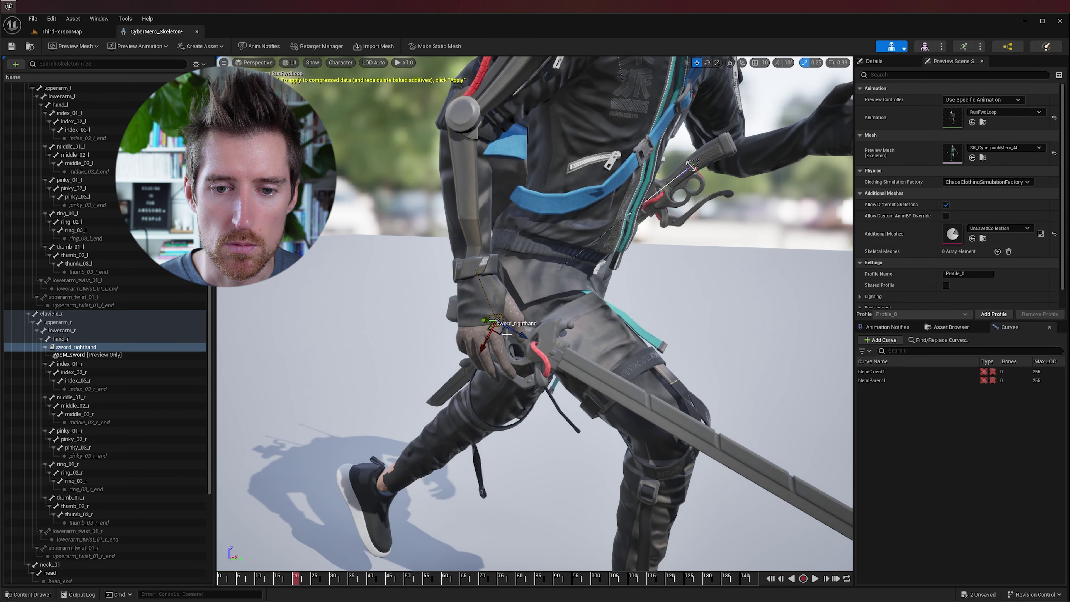
key("w")
left_click_drag(689, 166, 443, 169, "alt")
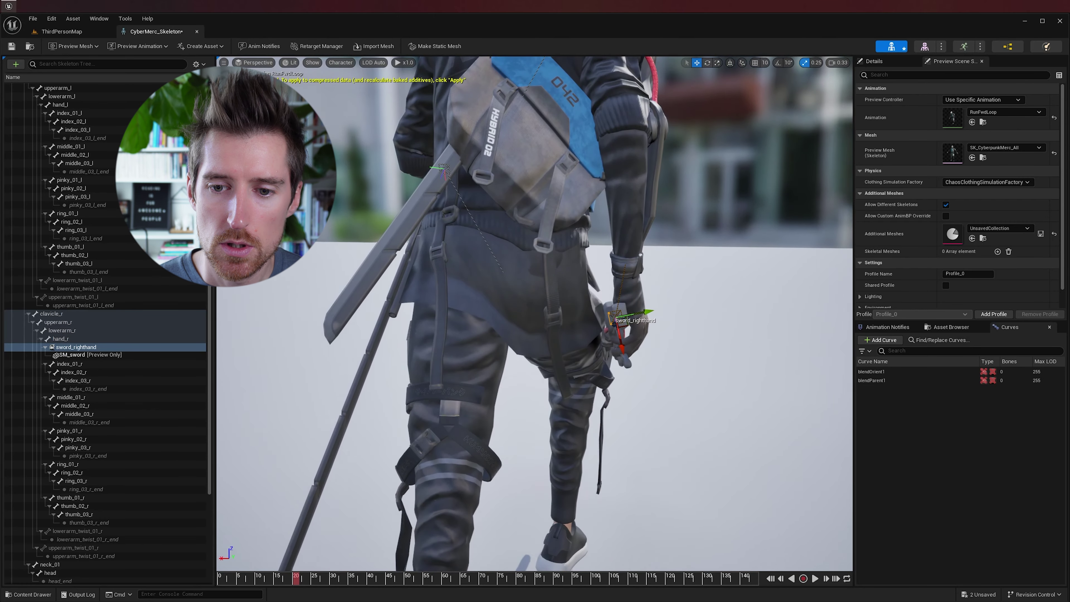
key("e")
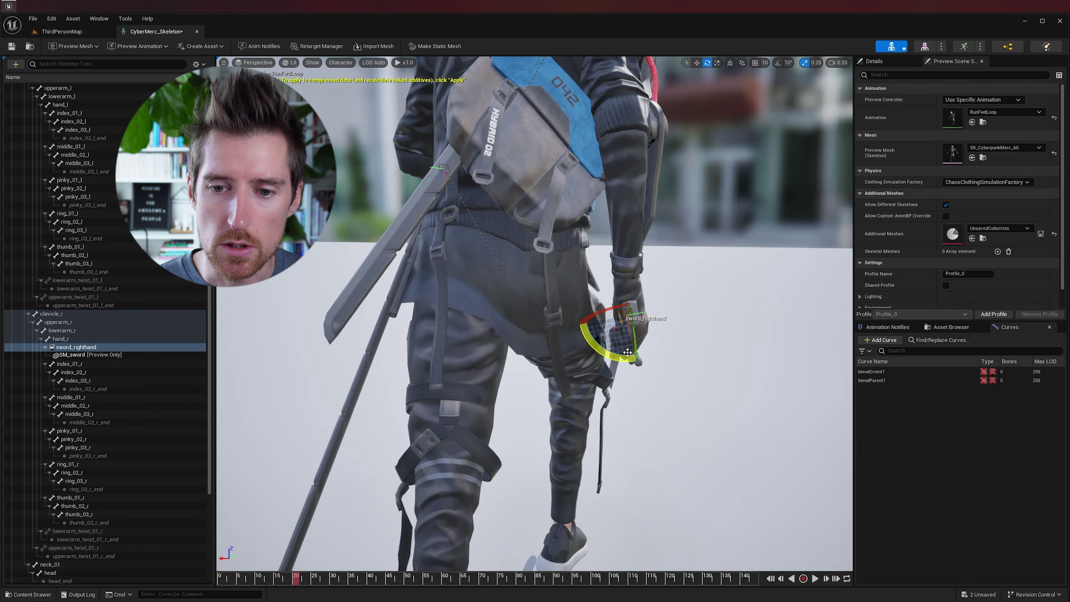
left_click_drag(634, 360, 585, 339)
left_click_drag(454, 333, 540, 344)
- Delete the duplicate socket sword_righthand_0 from the hand_r bone and reselect sword_righthand
key("w")
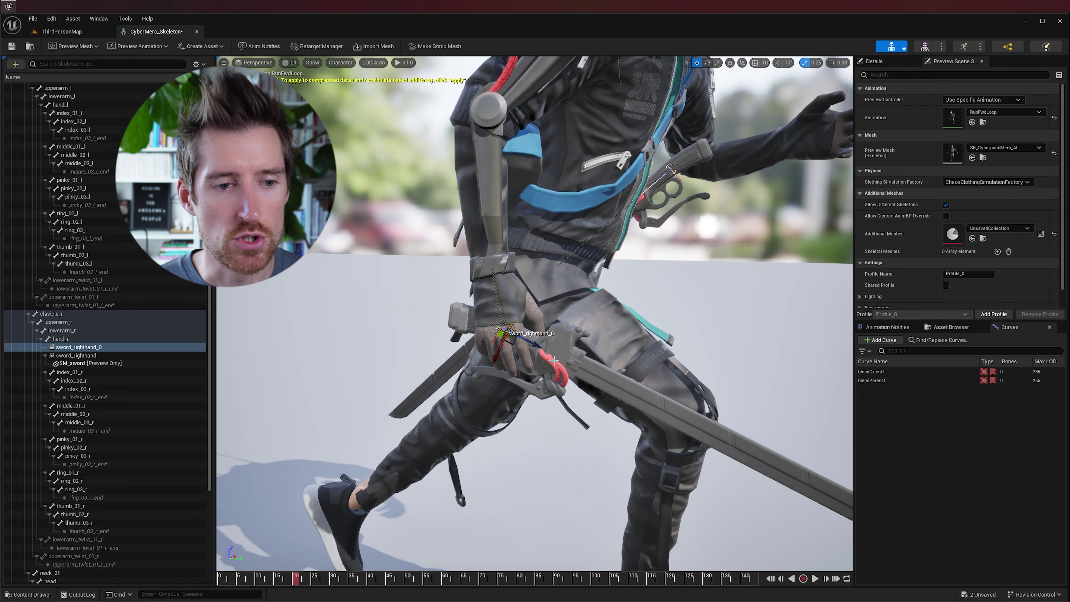
key("Delete")
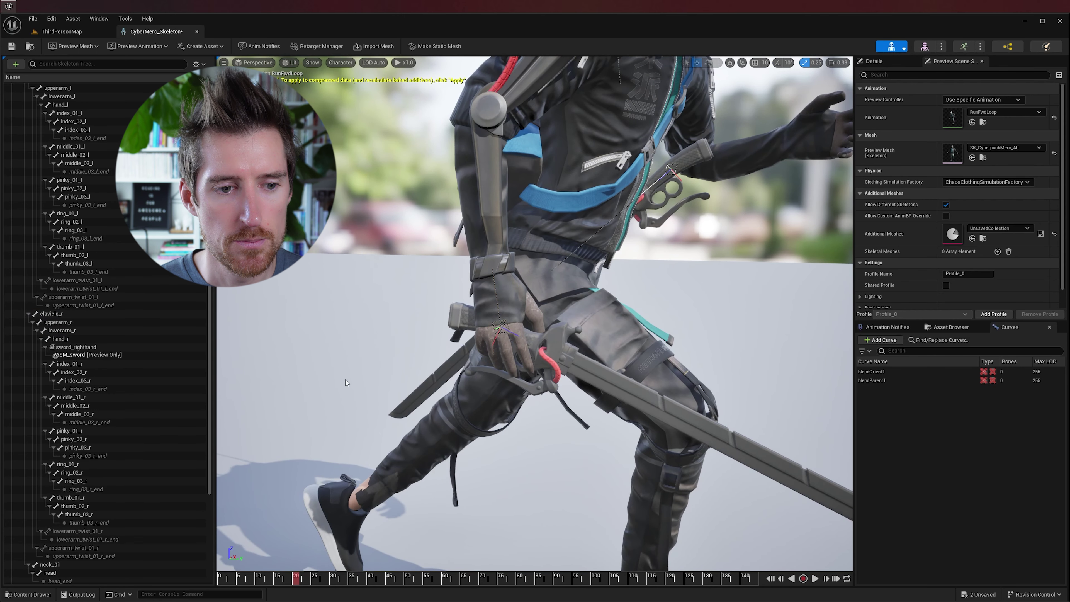
left_click(76, 347)
key("f")
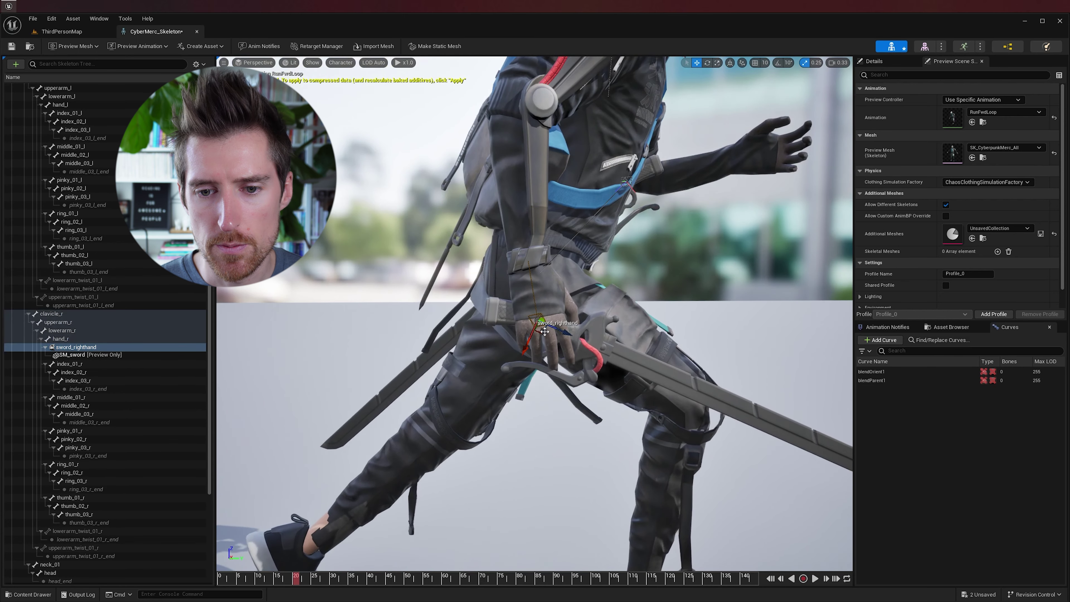
- Play the RunFwdLoop animation and check the sword in the right hand from the side and front
scroll(671, 288, "down", 10)
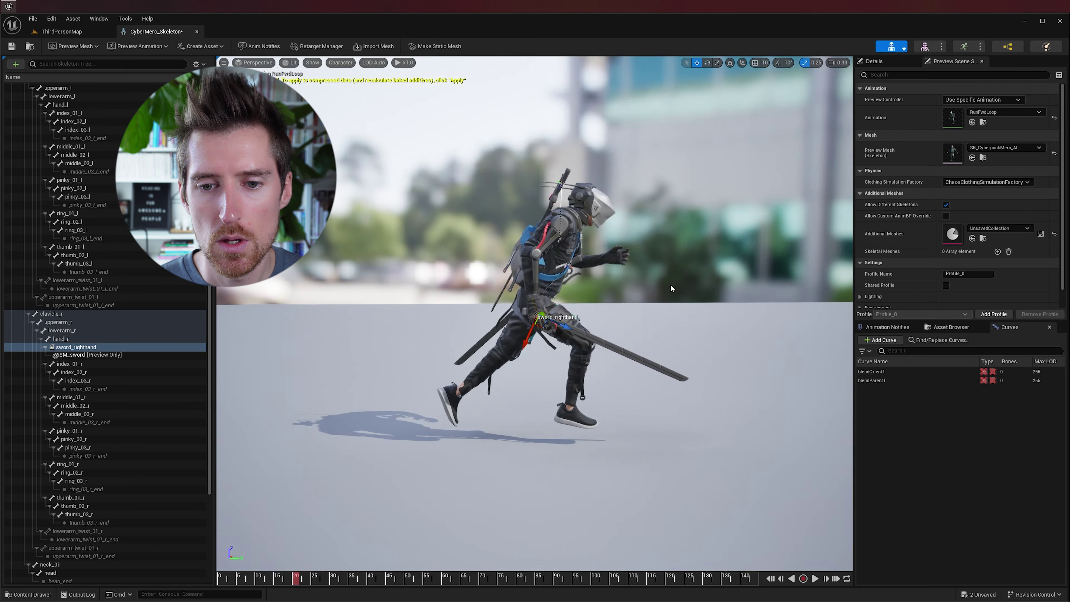
left_click_drag(671, 289, 742, 294)
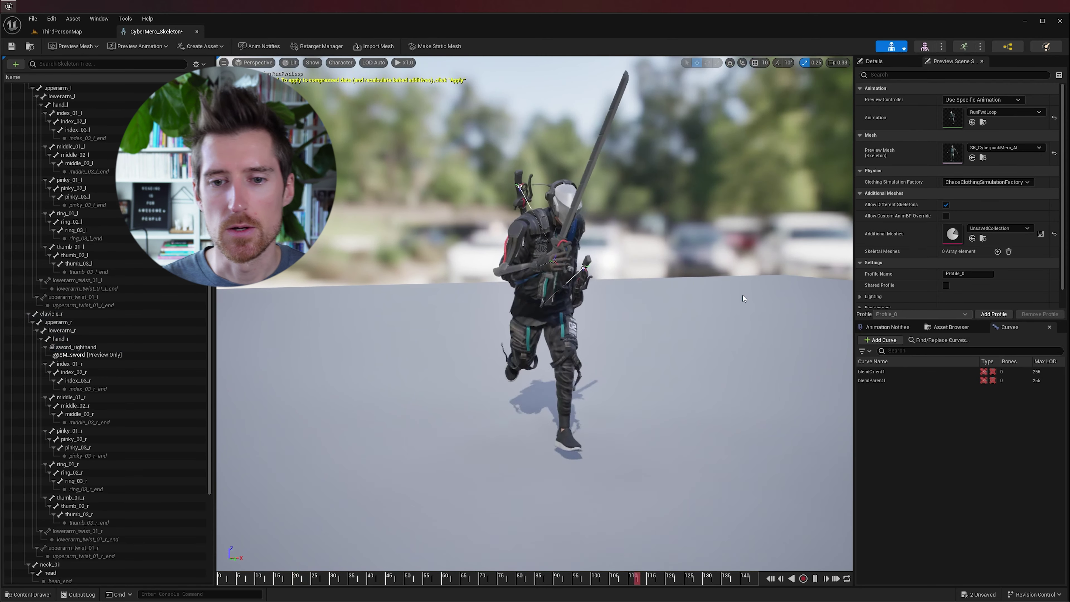
key("space")
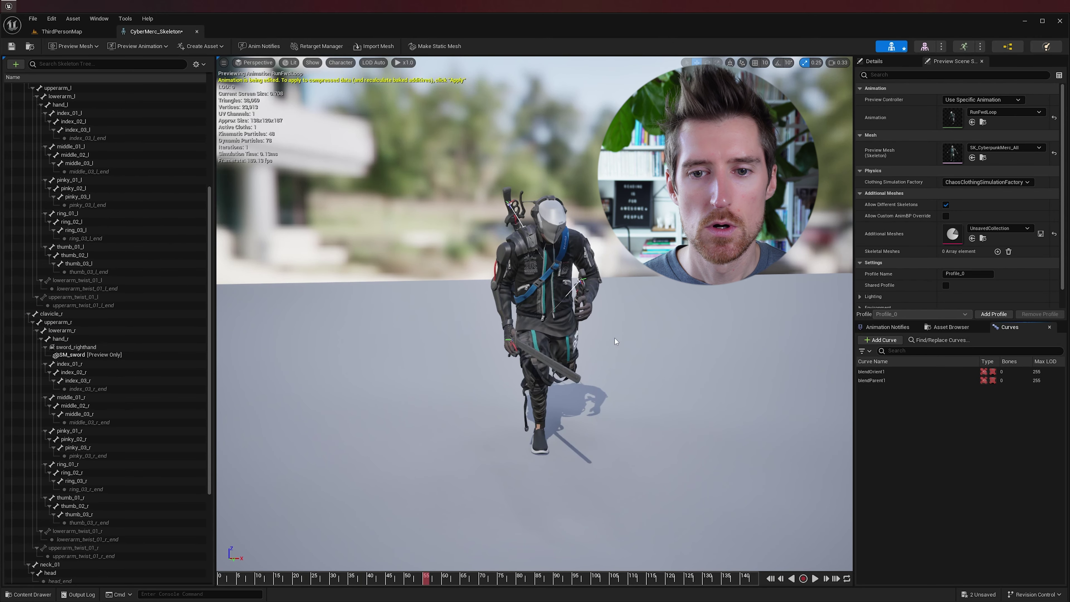
- Save the CyberMerc skeleton and play-test ThirdPersonMap, running the character forward before stopping the session
key("ctrl+s")
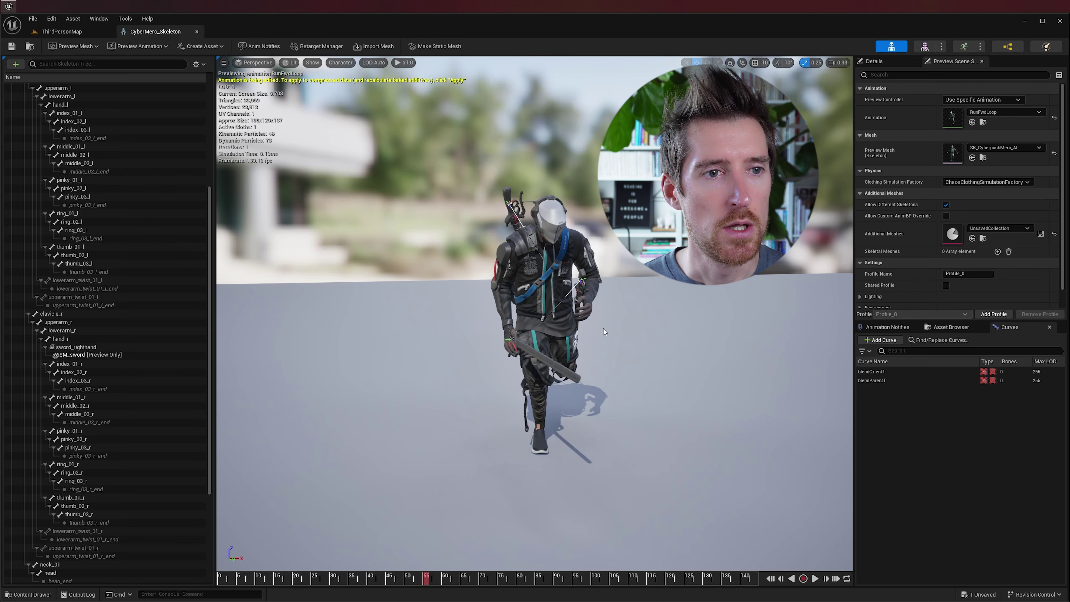
left_click(61, 31)
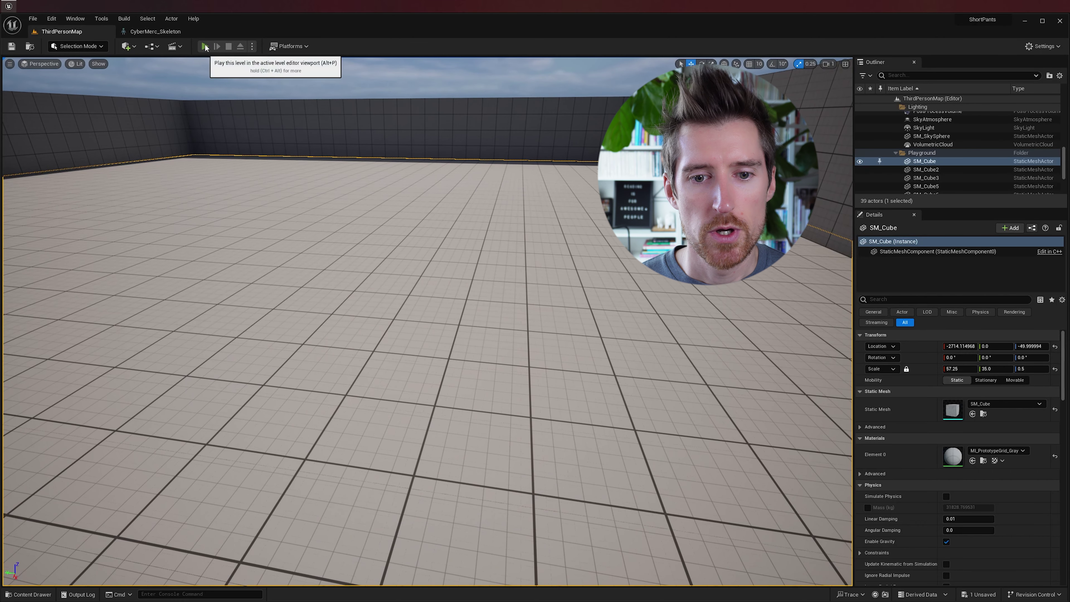
left_click(205, 46)
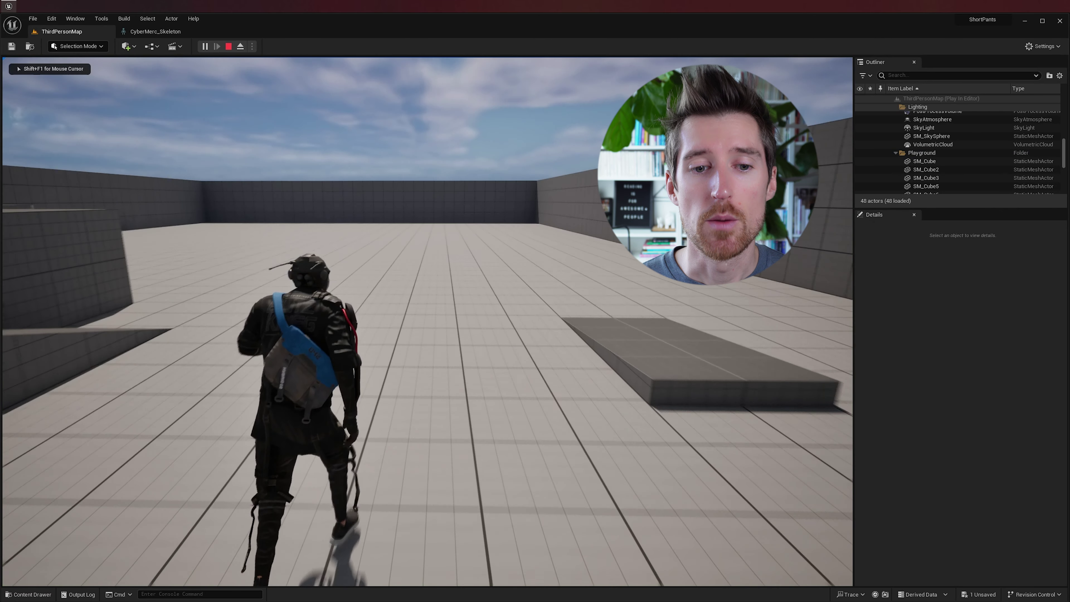
key("w")
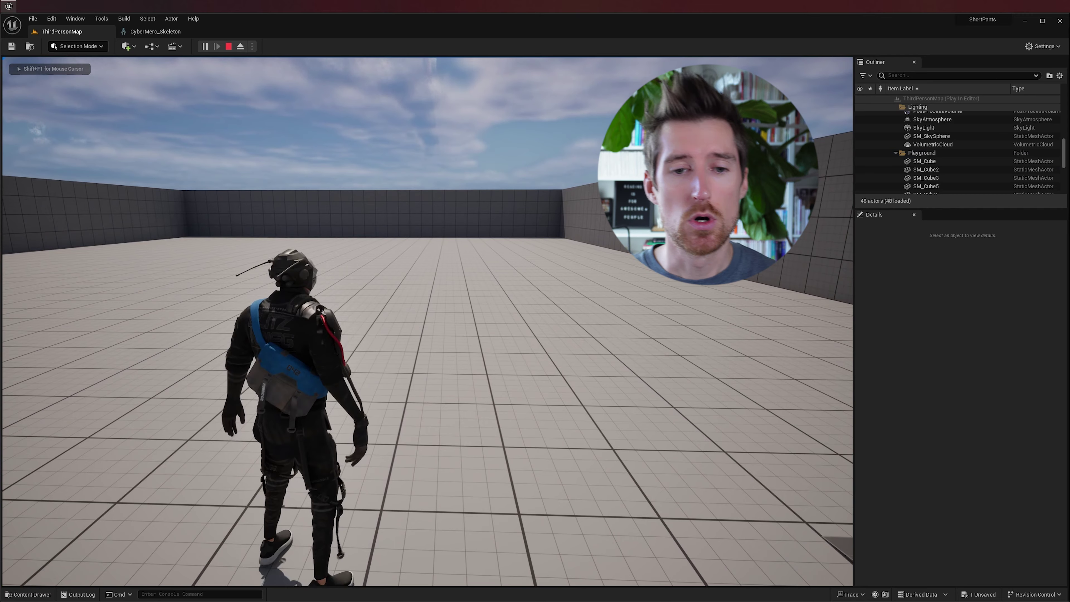
key("Escape")
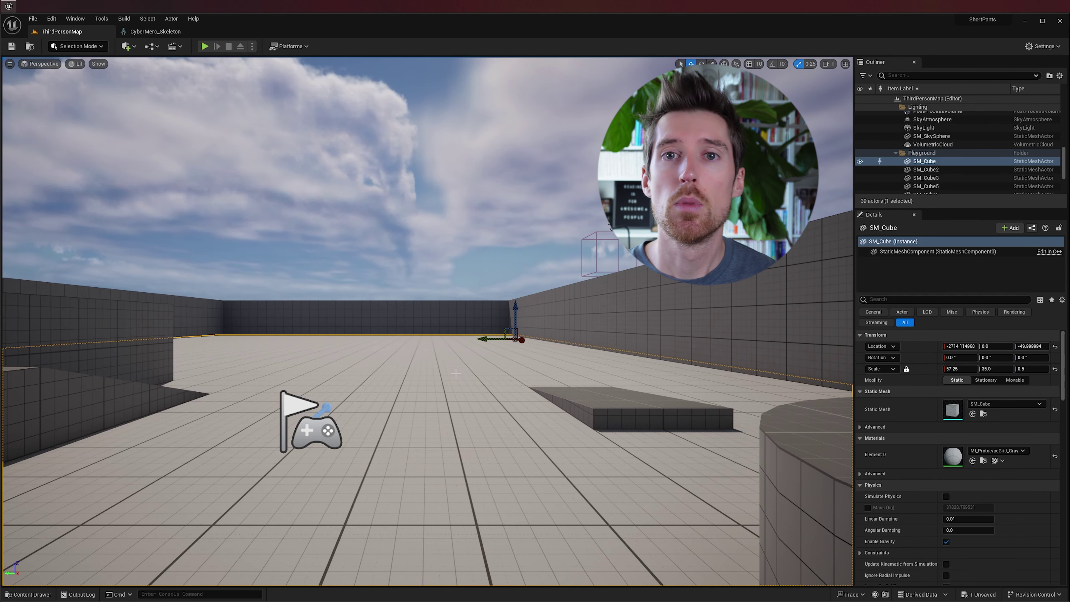
- Open the BP_ThirdPersonCharacter blueprint from the ThirdPerson/Blueprints content folder
key("ctrl+space")
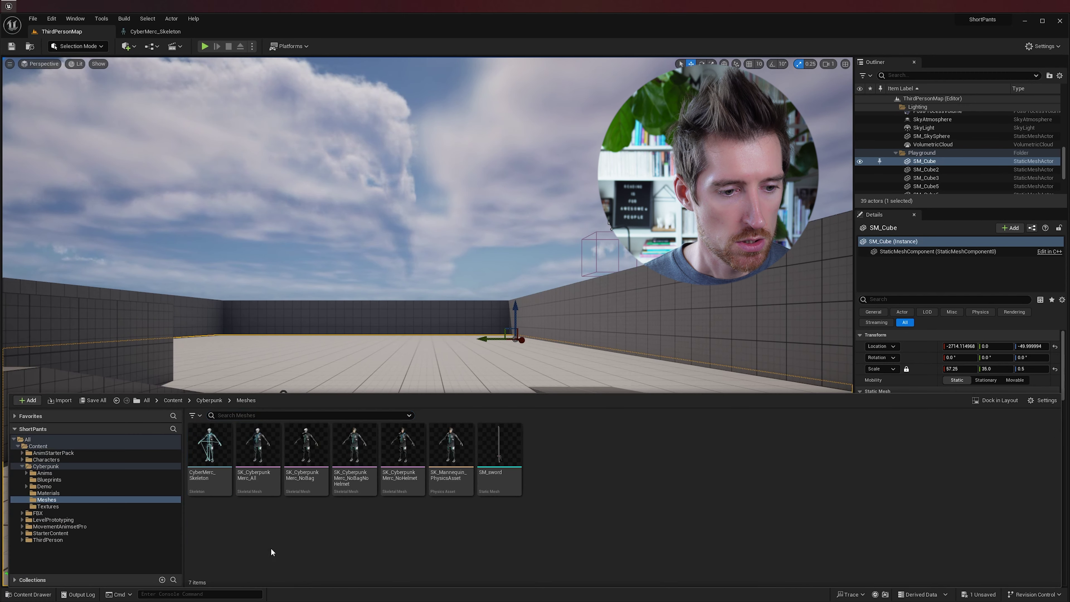
left_click(56, 538)
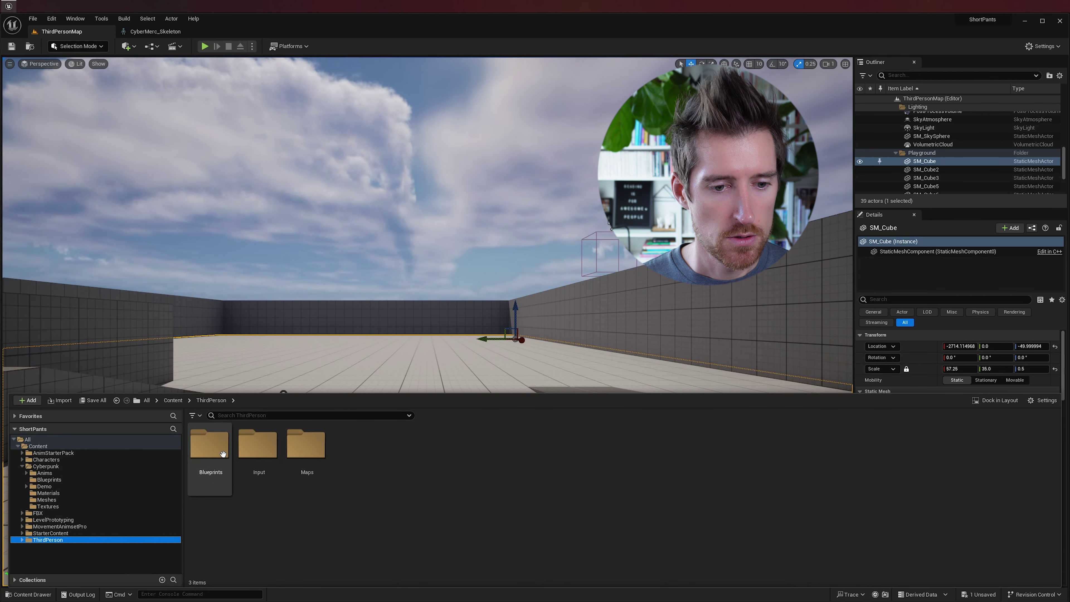
double_click(209, 446)
double_click(216, 457)
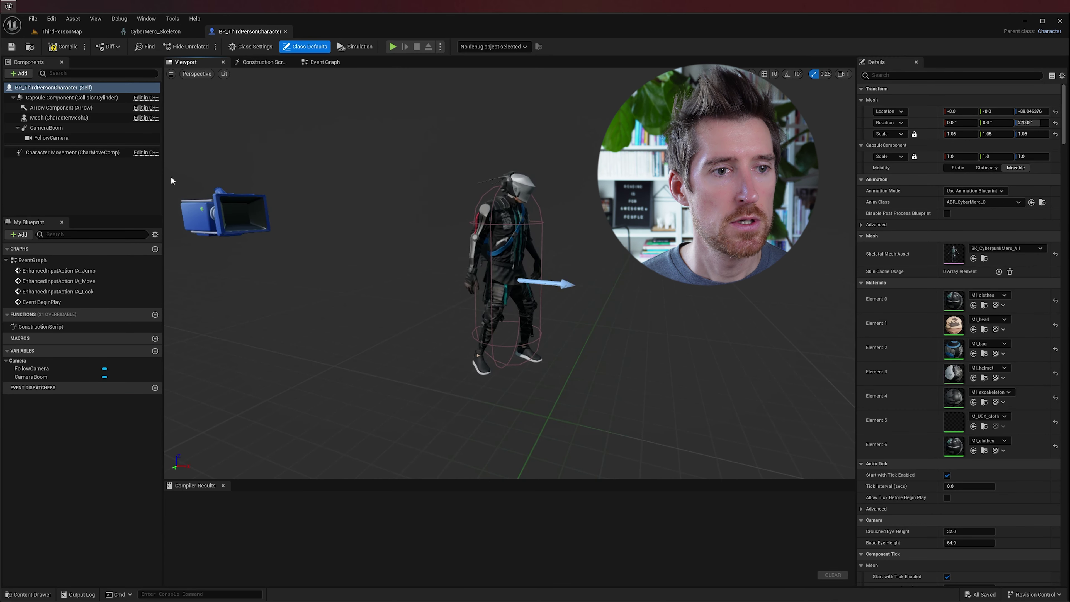
- Add a Static Mesh component under the character's Mesh component and name it Sword
left_click(50, 116)
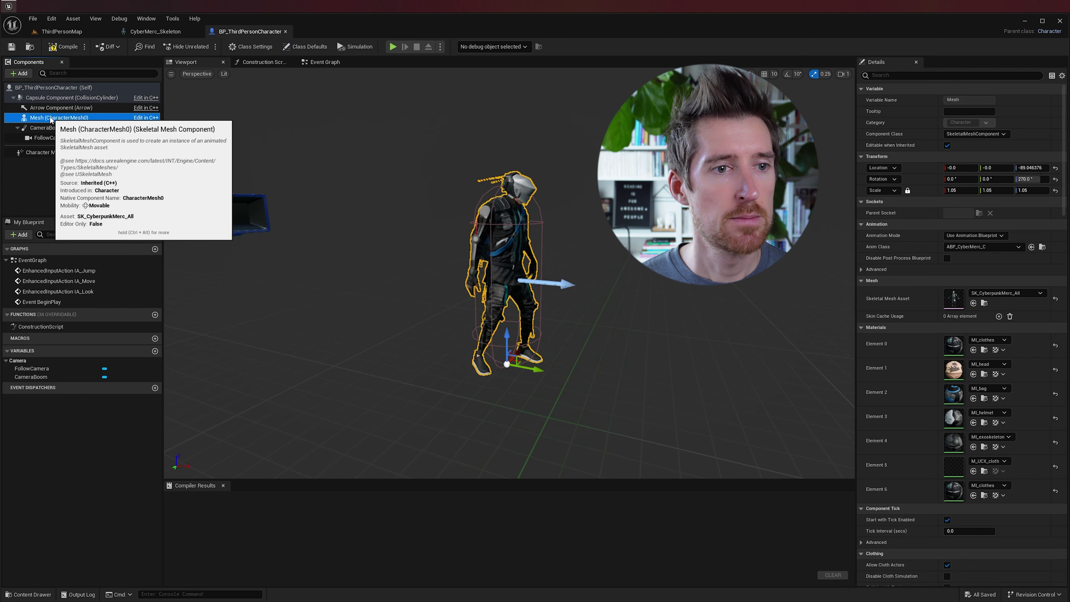
left_click(21, 73)
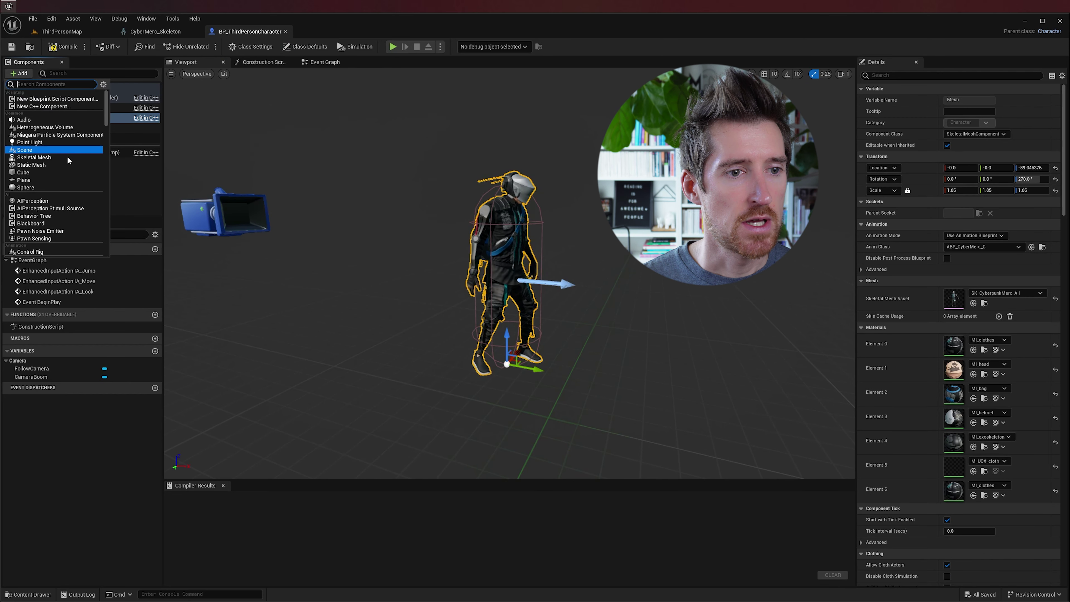
left_click(43, 164)
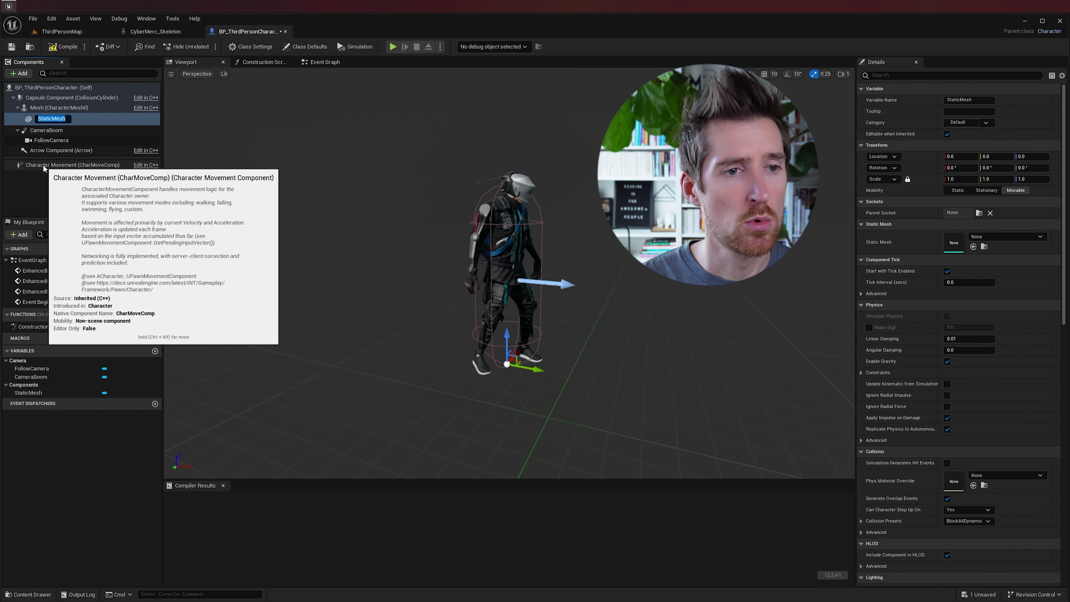
type("Sword")
key("Return")
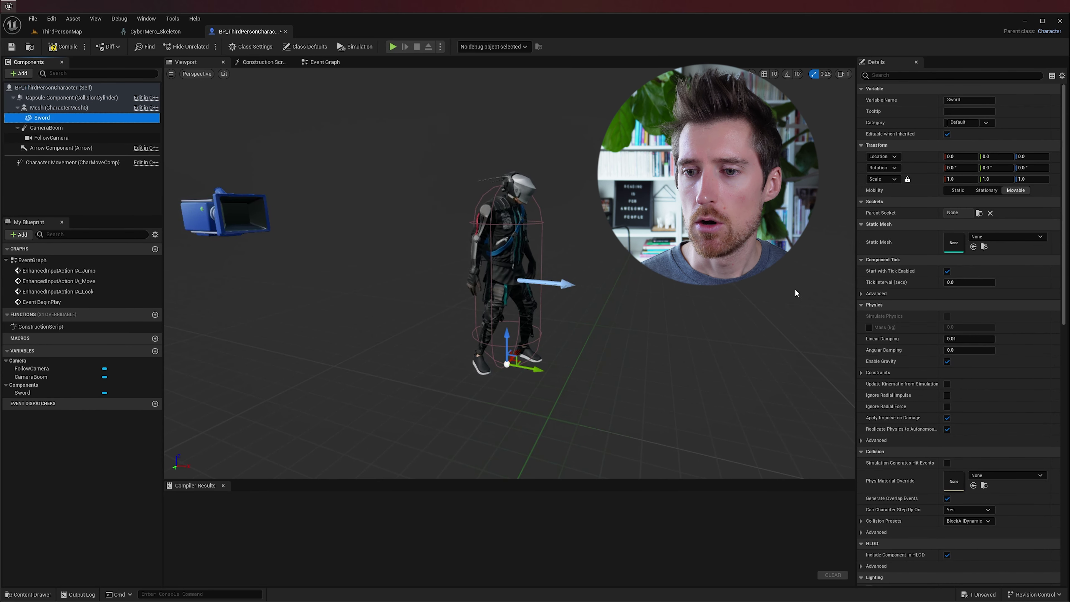
- Assign the SM_sword static mesh to the Sword component
left_click(1041, 236)
type("s")
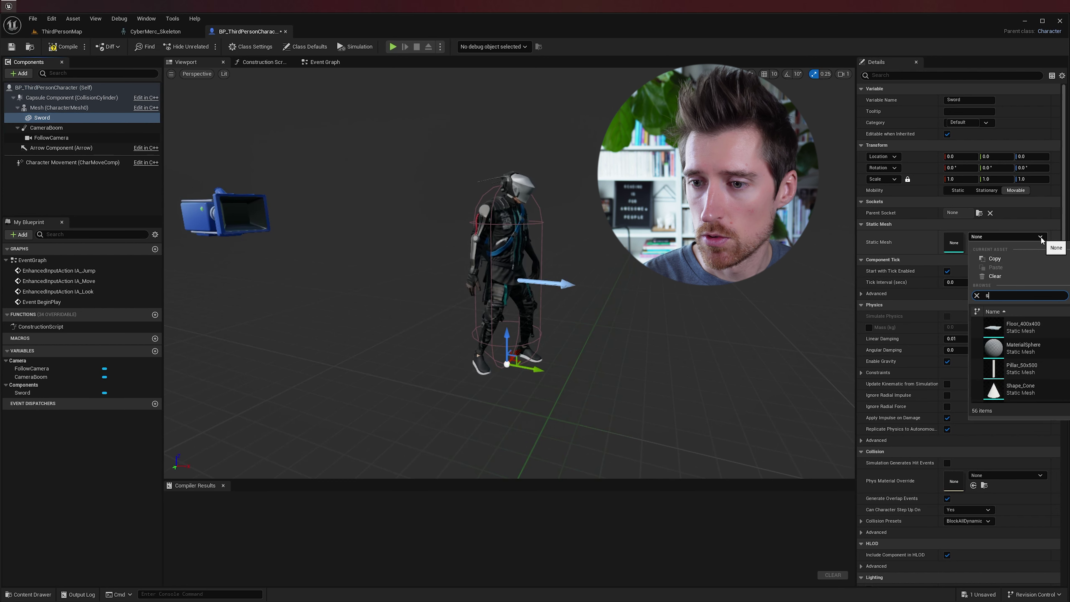
type("word")
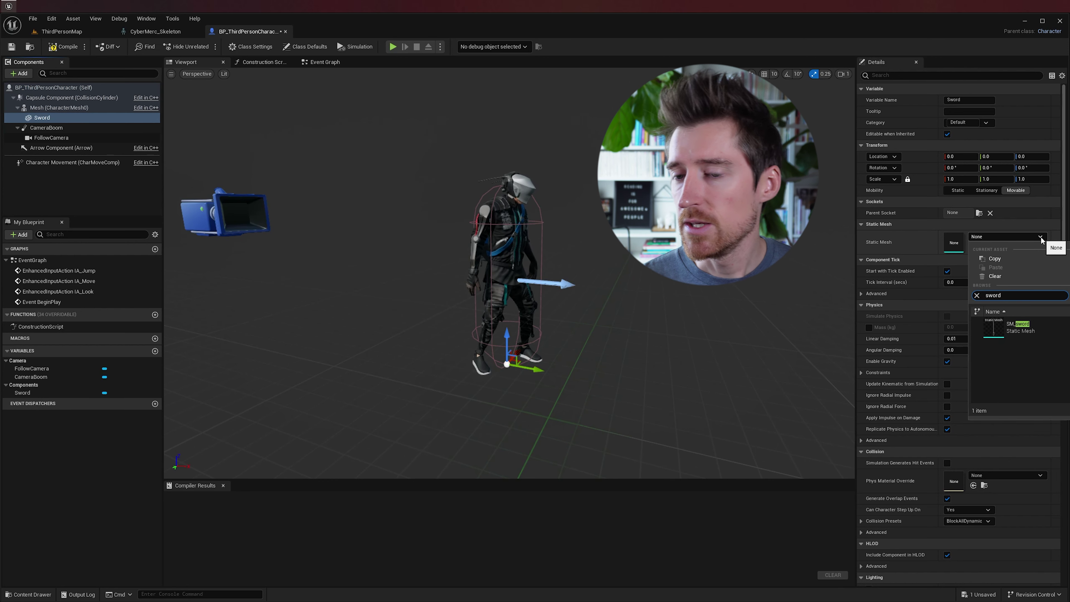
left_click(1029, 328)
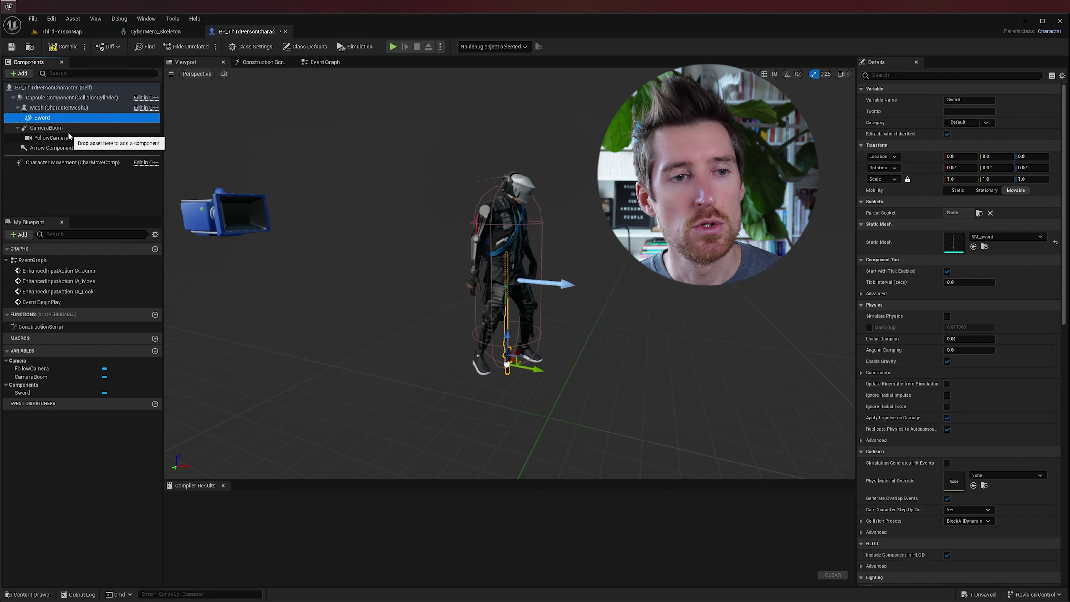
- Move the Sword component out to the capsule and back under Mesh, and set its parent socket to sword_righthand
mouse_move(42, 118)
left_mouse_down()
mouse_move(38, 106)
mouse_move(37, 164)
mouse_move(39, 98)
left_mouse_up()
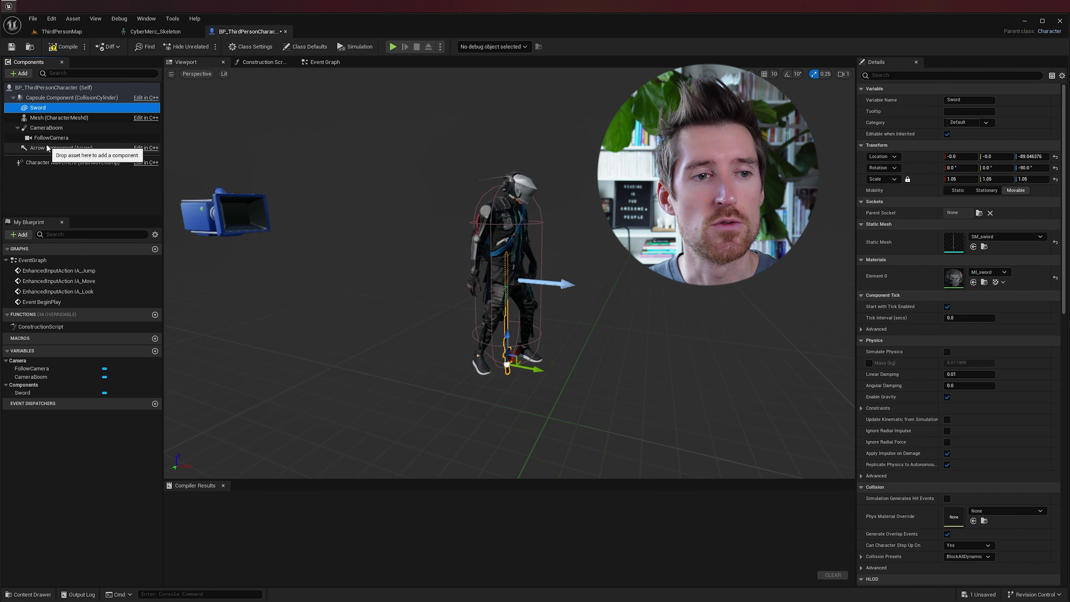
left_click_drag(42, 110, 39, 118)
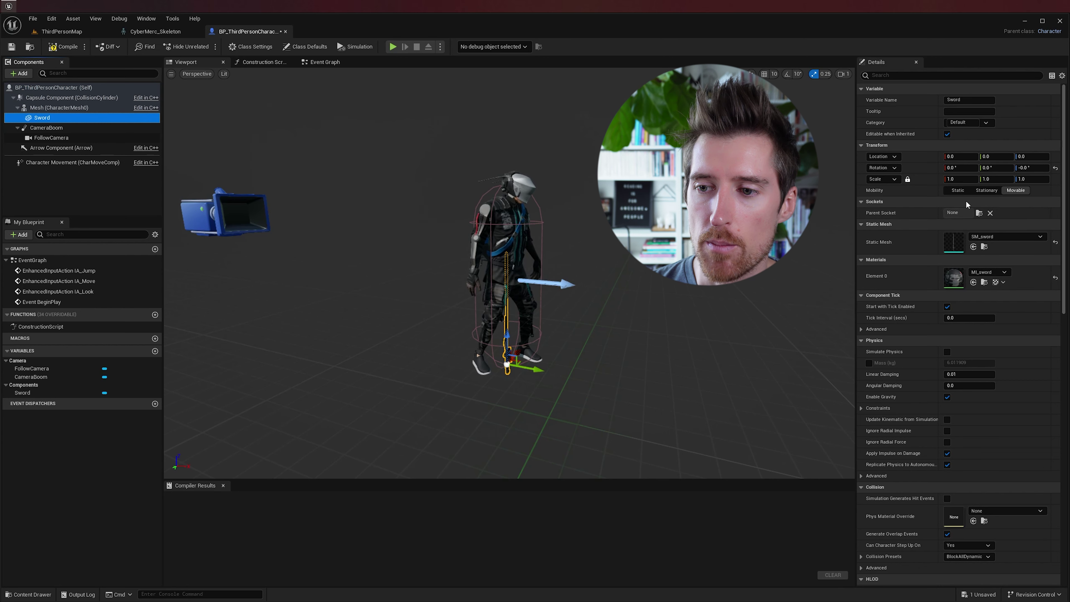
left_click(979, 212)
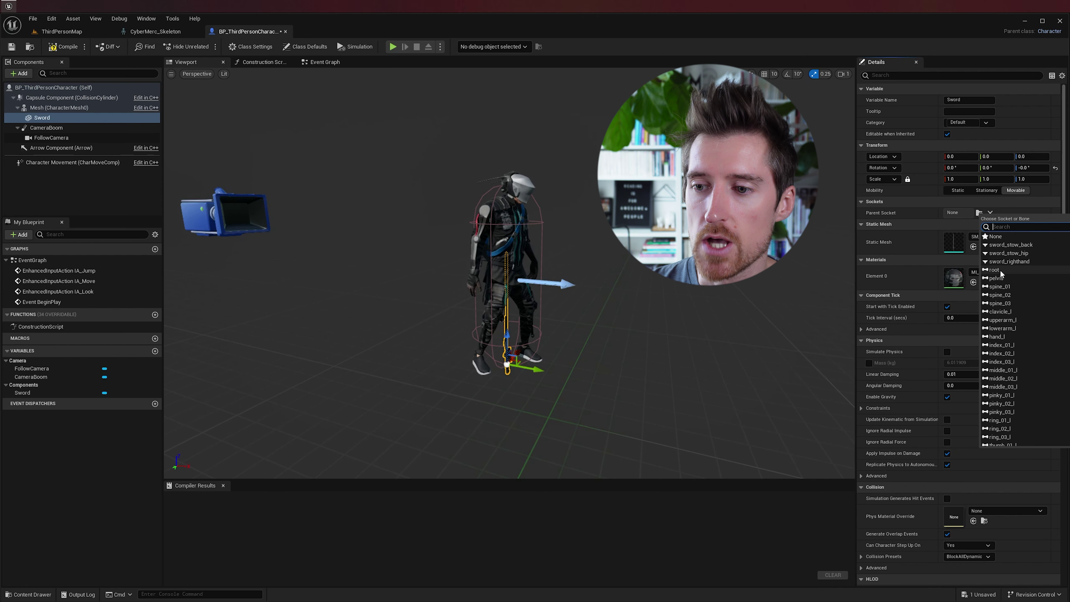
left_click(1022, 258)
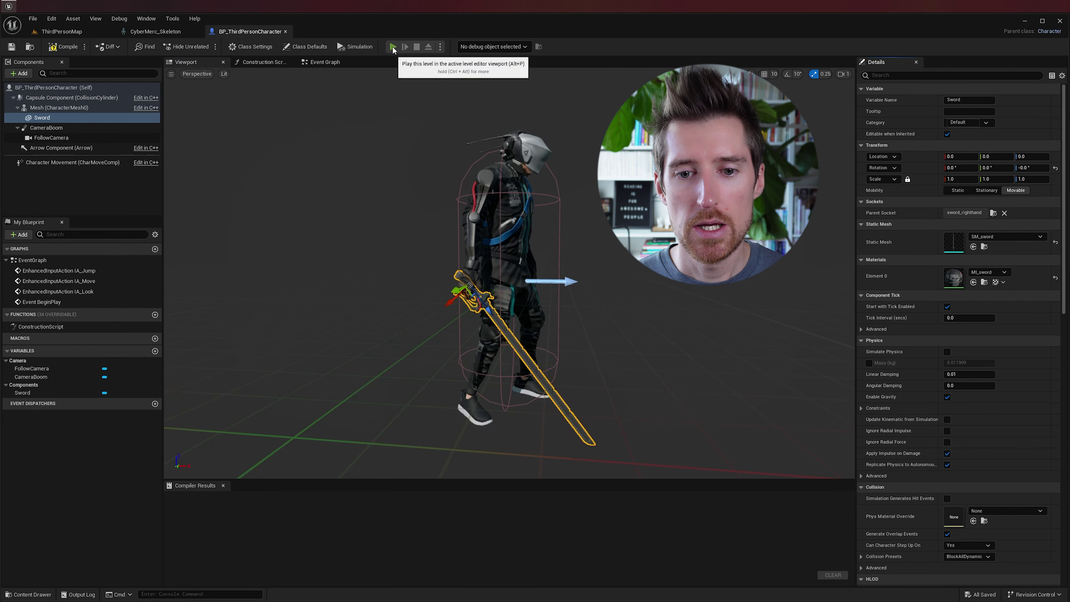
- Play-test the level and run the character forward to check the sword in the right hand
left_click(392, 47)
key("w")
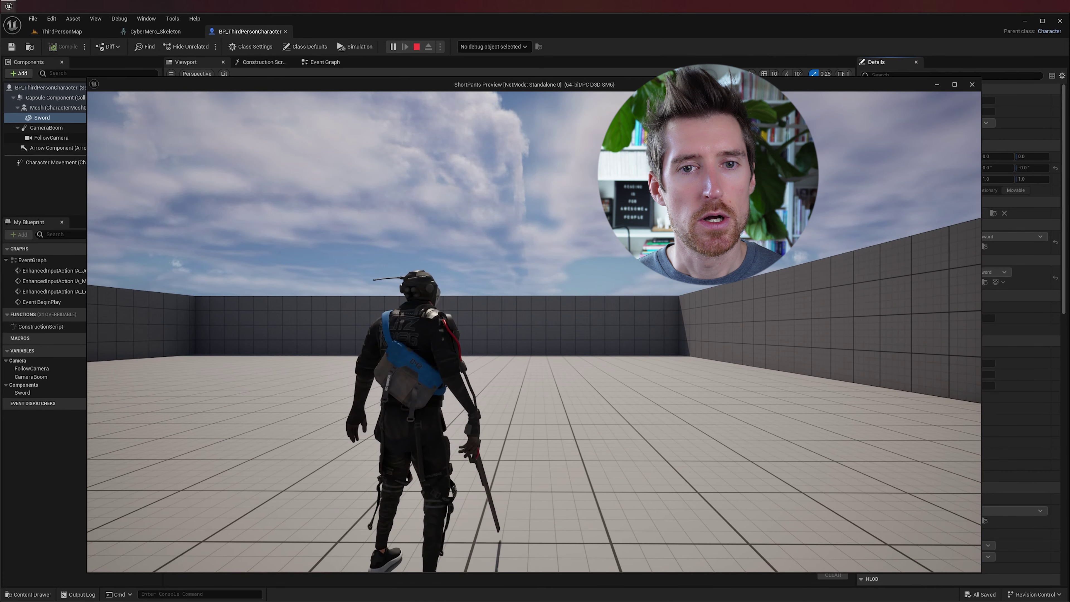
key("Escape")
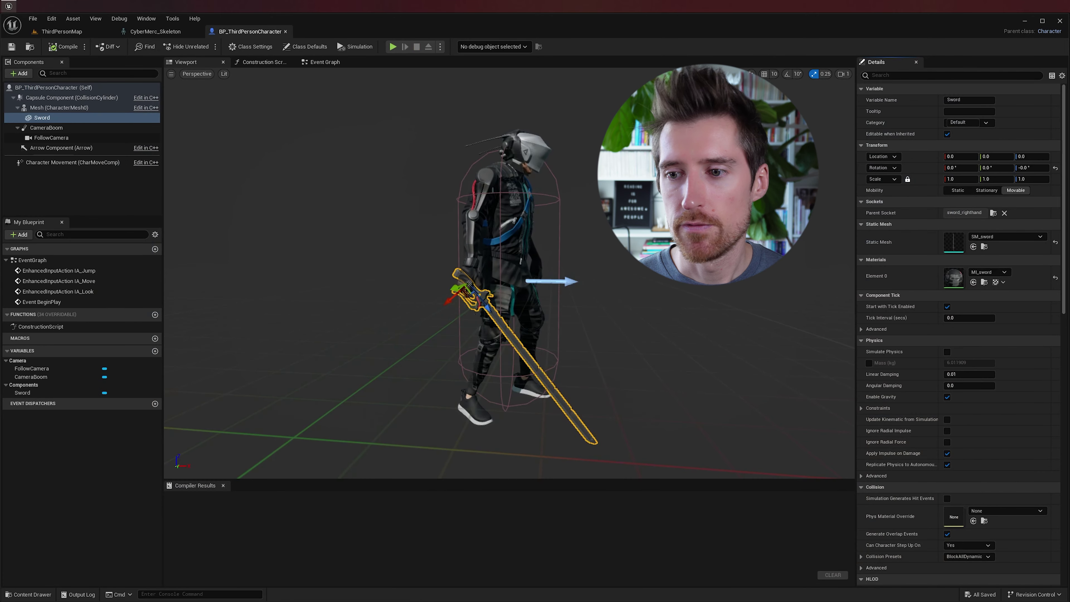
- Switch the Sword component's parent socket to sword_stow_back and play-test the character running with it
left_click(993, 213)
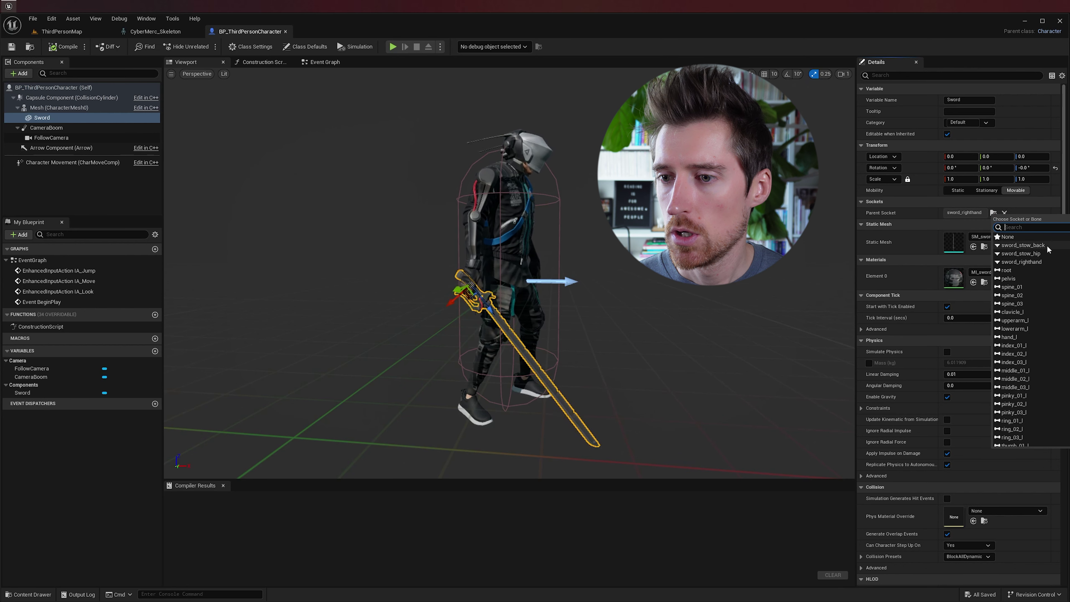
left_click(1023, 245)
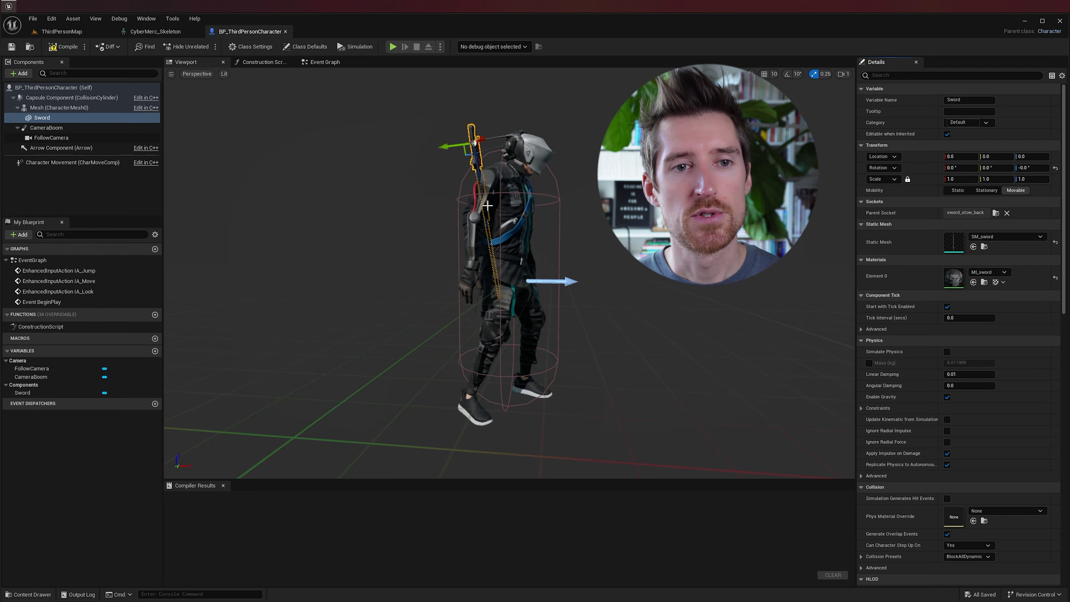
left_click(392, 47)
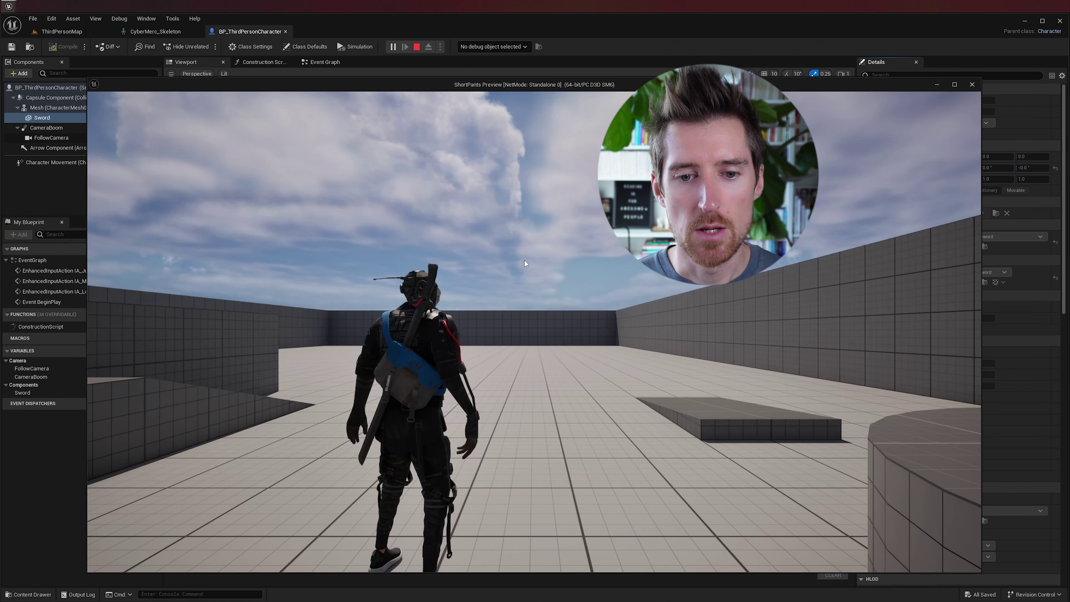
key("w")
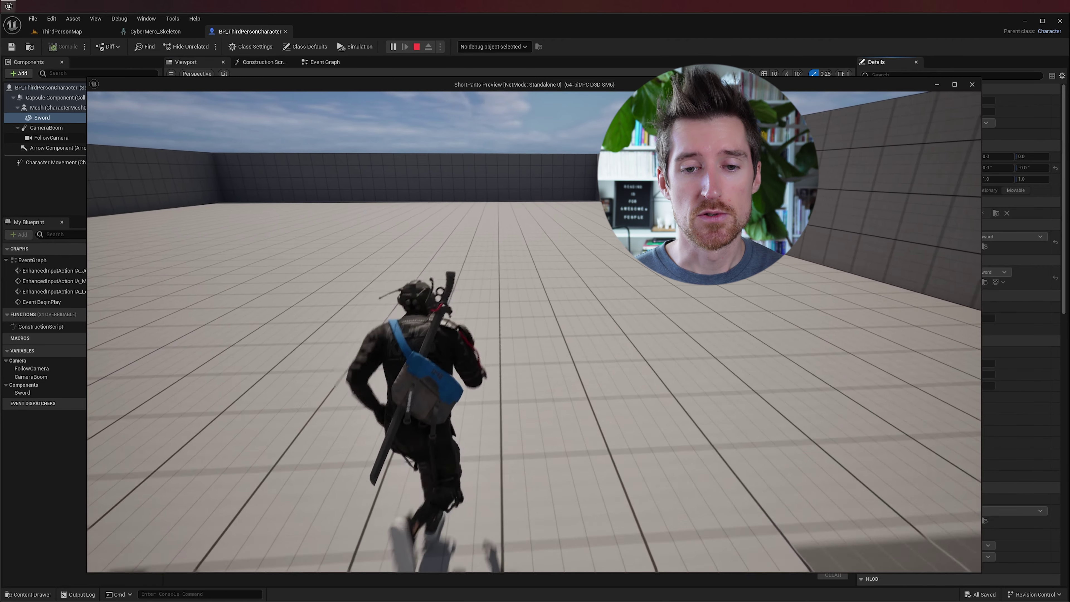